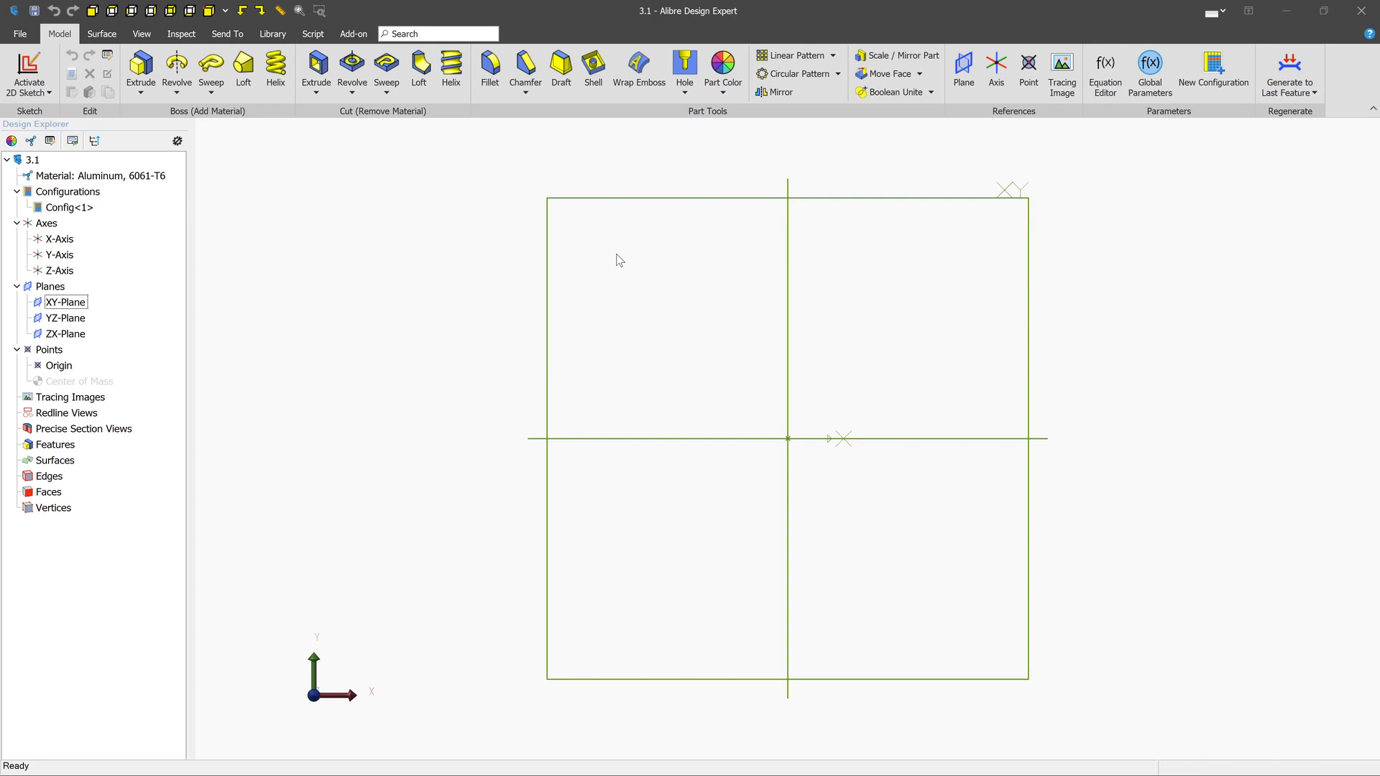
# - Start a 2D sketch on the XY-Plane
pyautogui.moveTo(616, 255); pyautogui.dragTo(619, 258, button='middle')
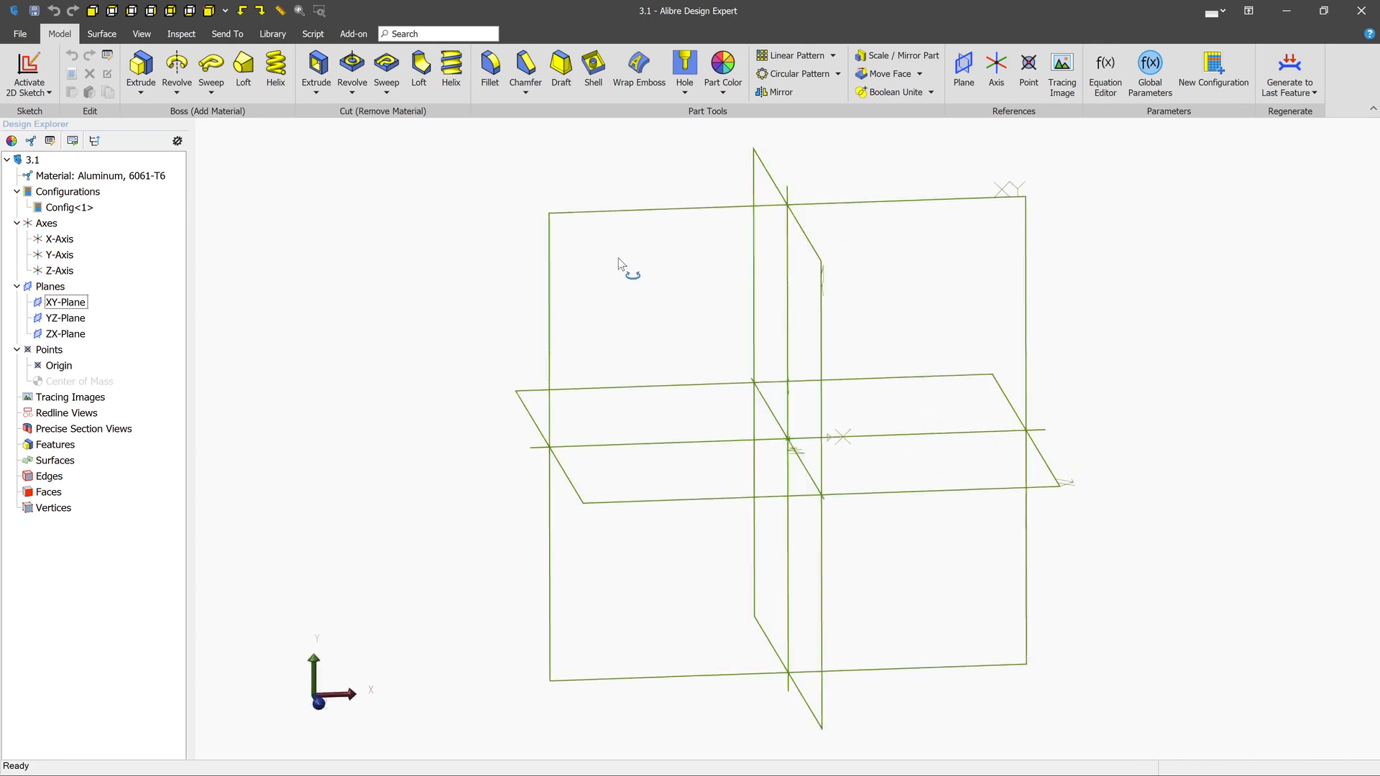
pyautogui.click(649, 212)
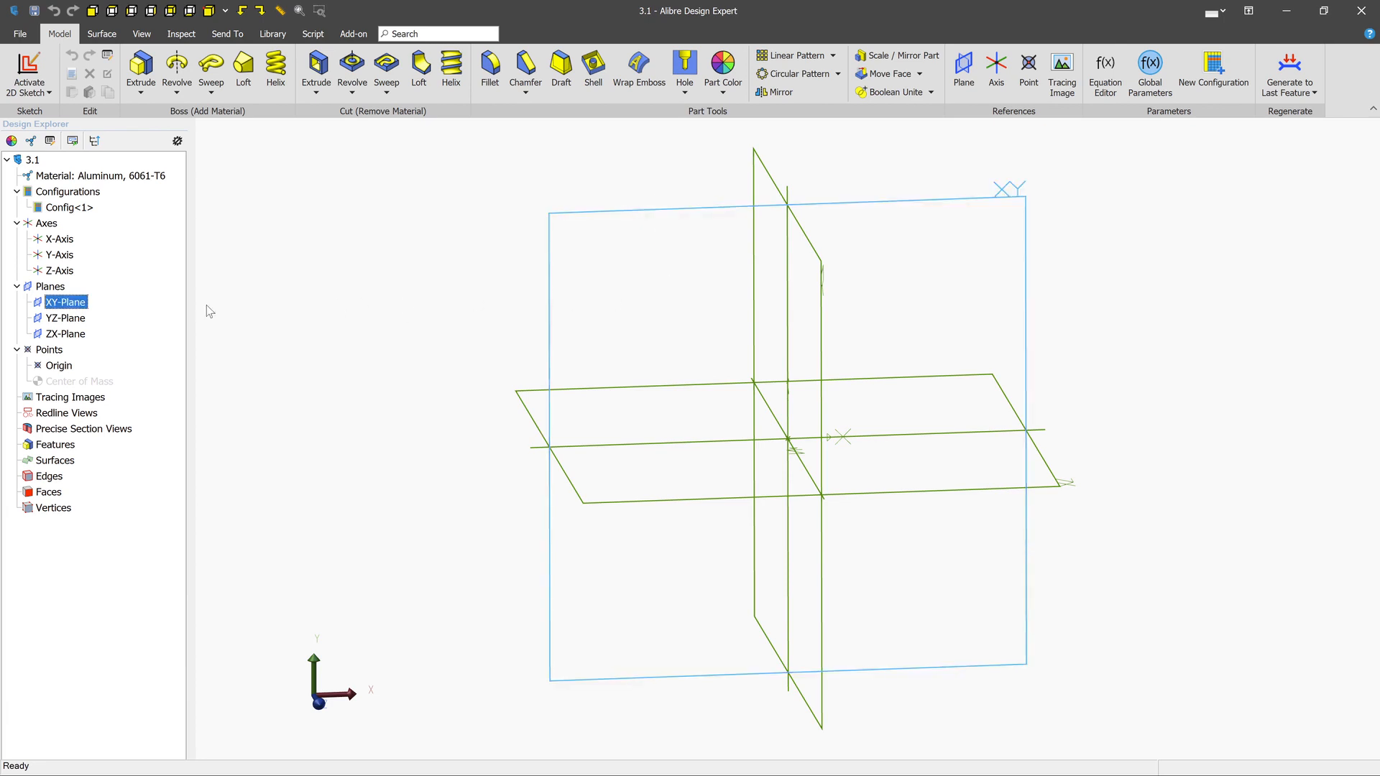
pyautogui.click(472, 287)
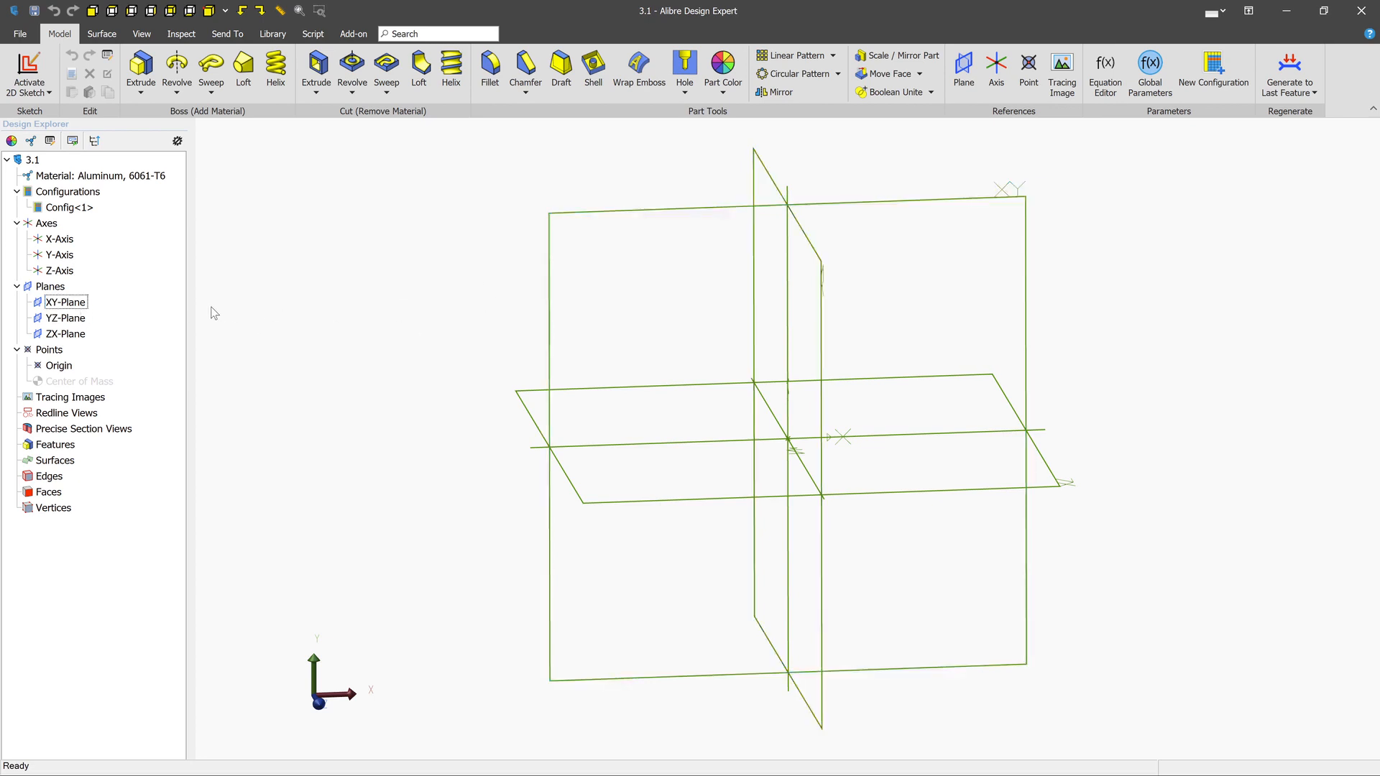
pyautogui.click(72, 302)
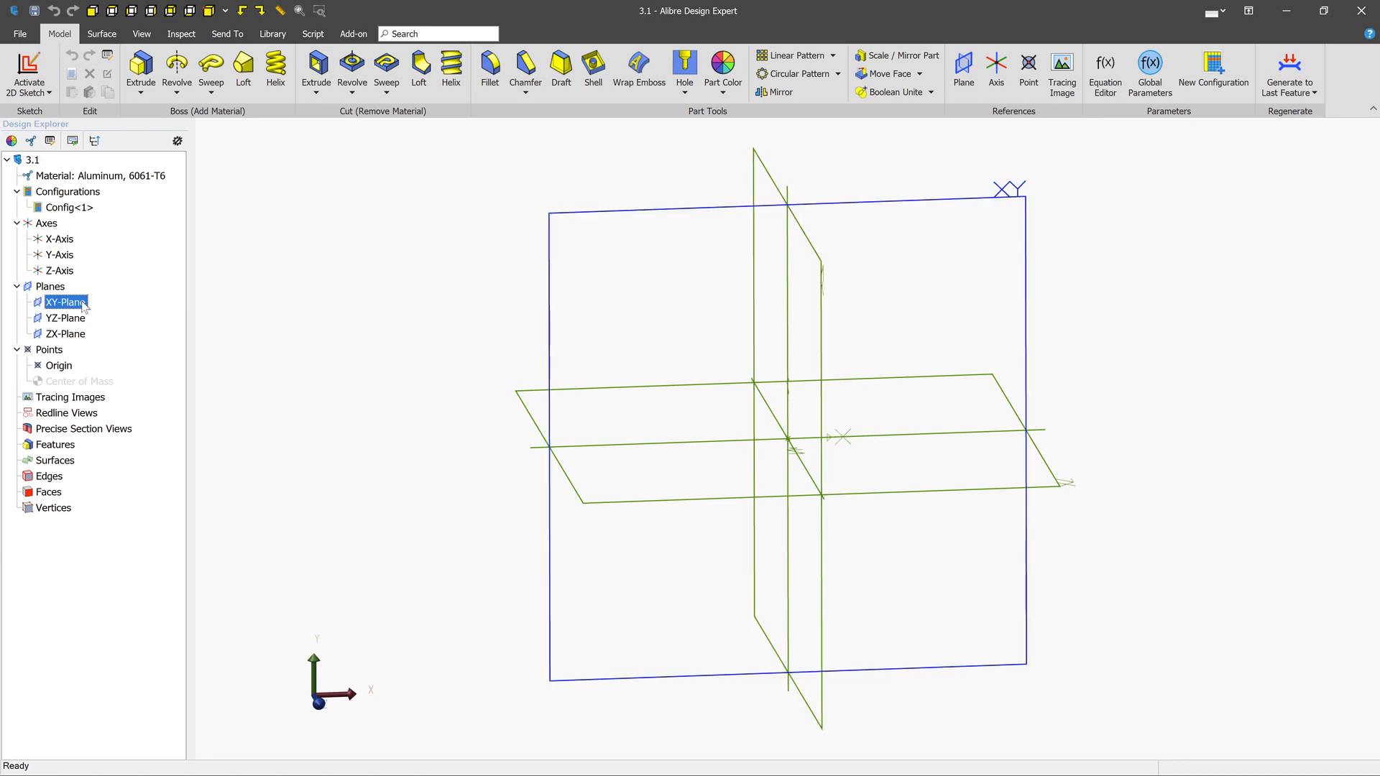
pyautogui.click(32, 67)
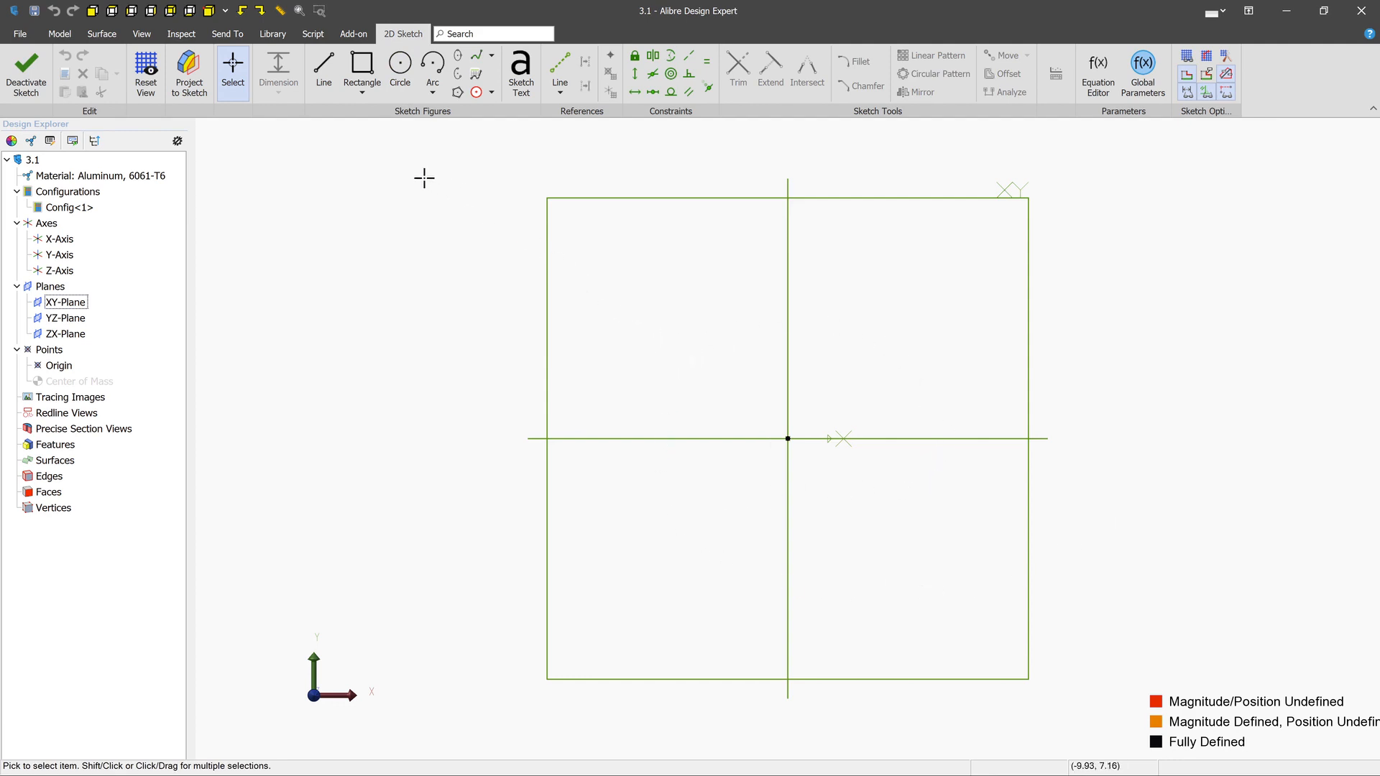
# - Sketch a closed six-sided polygon around the origin with the Line tool, its upper edge about 8.7 cm long
pyautogui.click(327, 67)
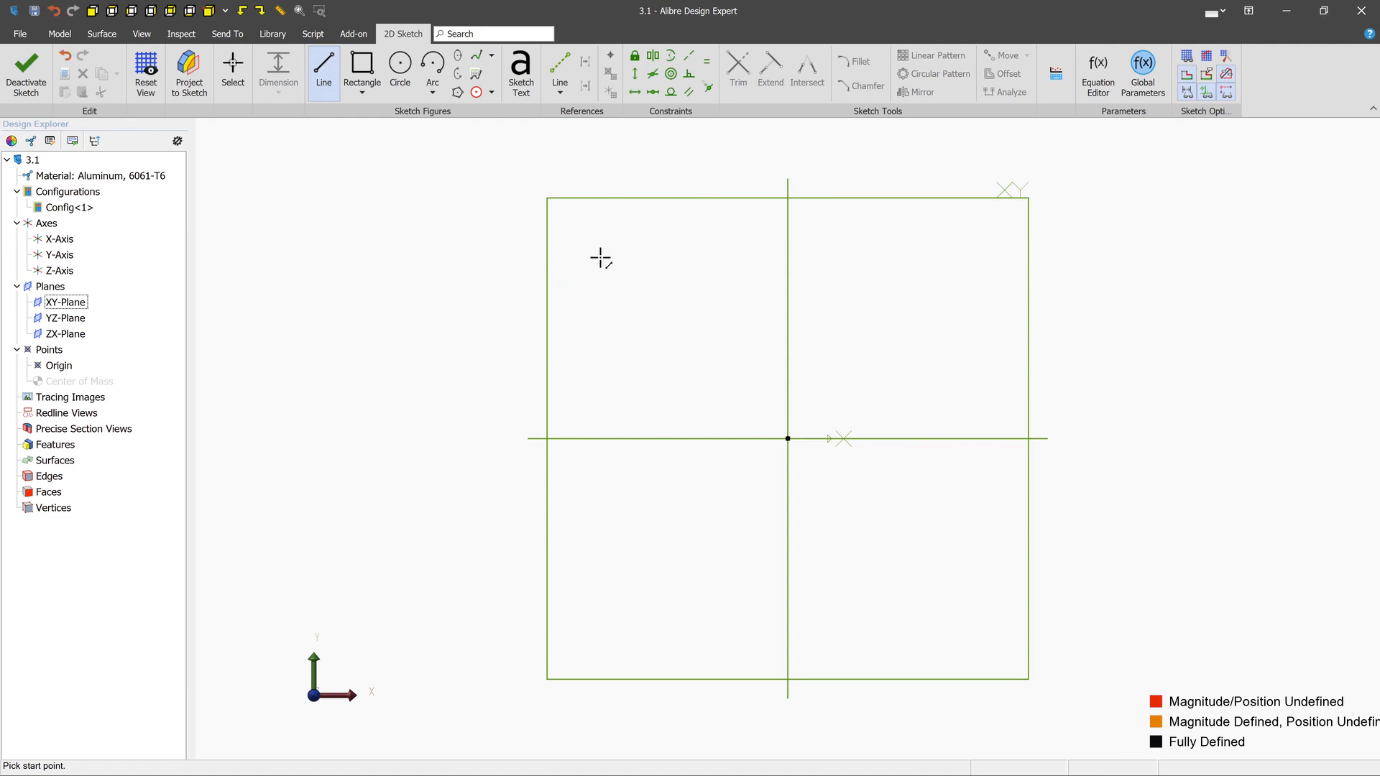
pyautogui.click(609, 259)
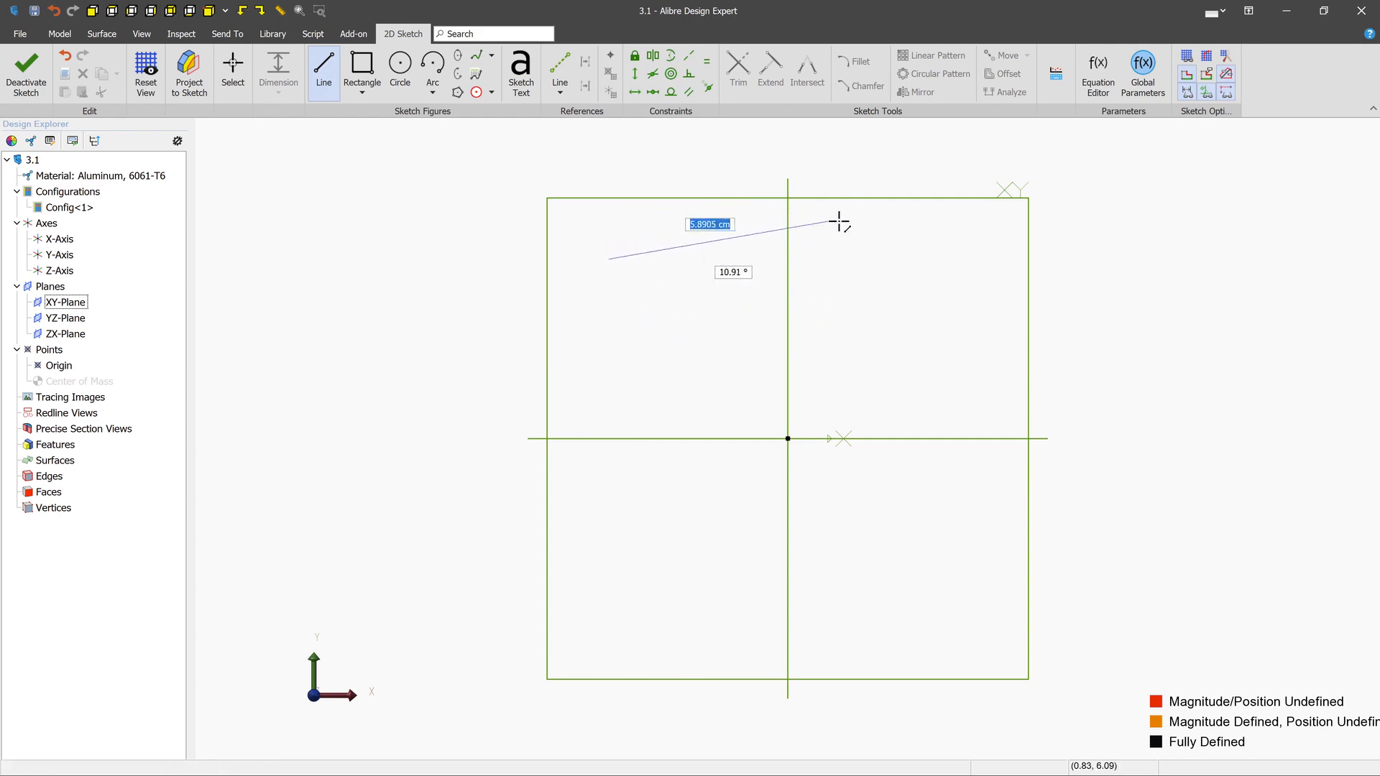
pyautogui.click(923, 226)
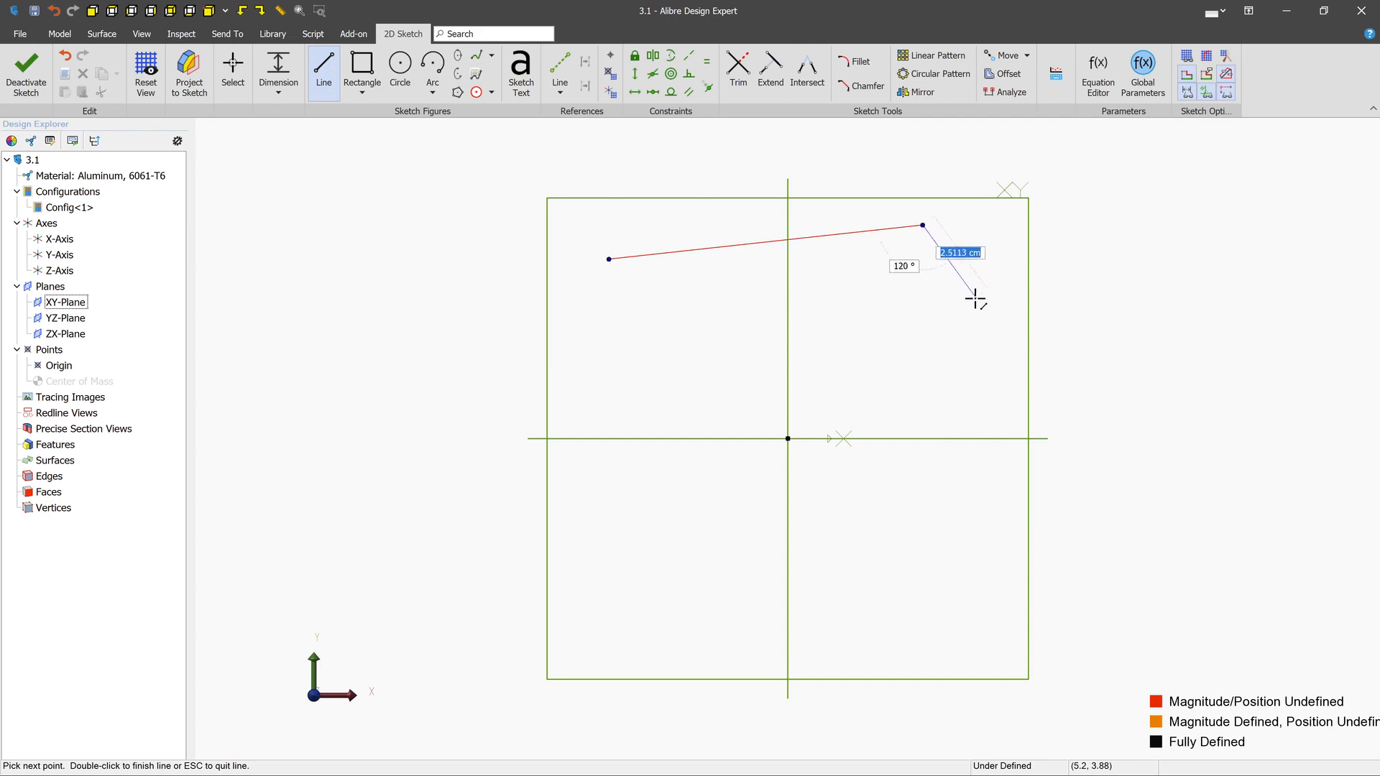
pyautogui.click(927, 368)
pyautogui.click(844, 510)
pyautogui.click(630, 519)
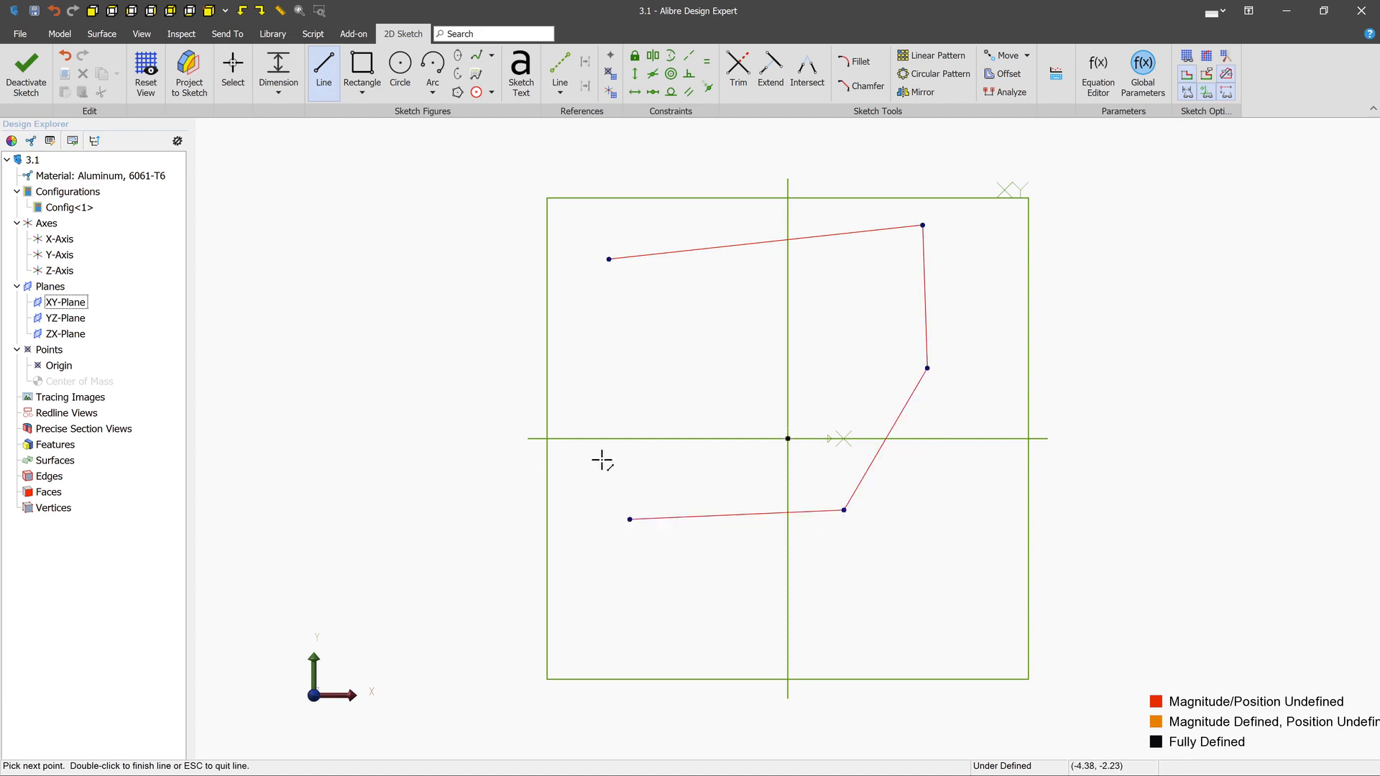
pyautogui.click(562, 372)
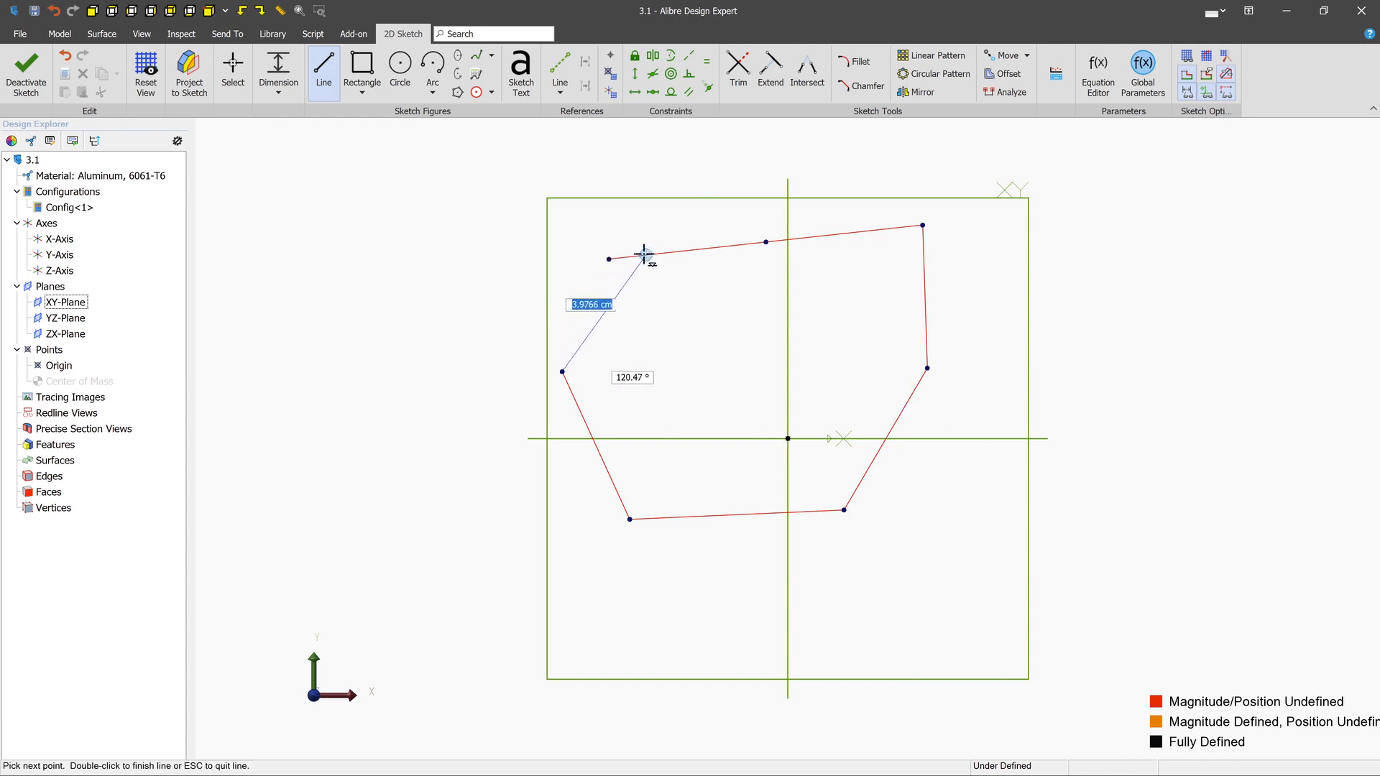
pyautogui.click(609, 259)
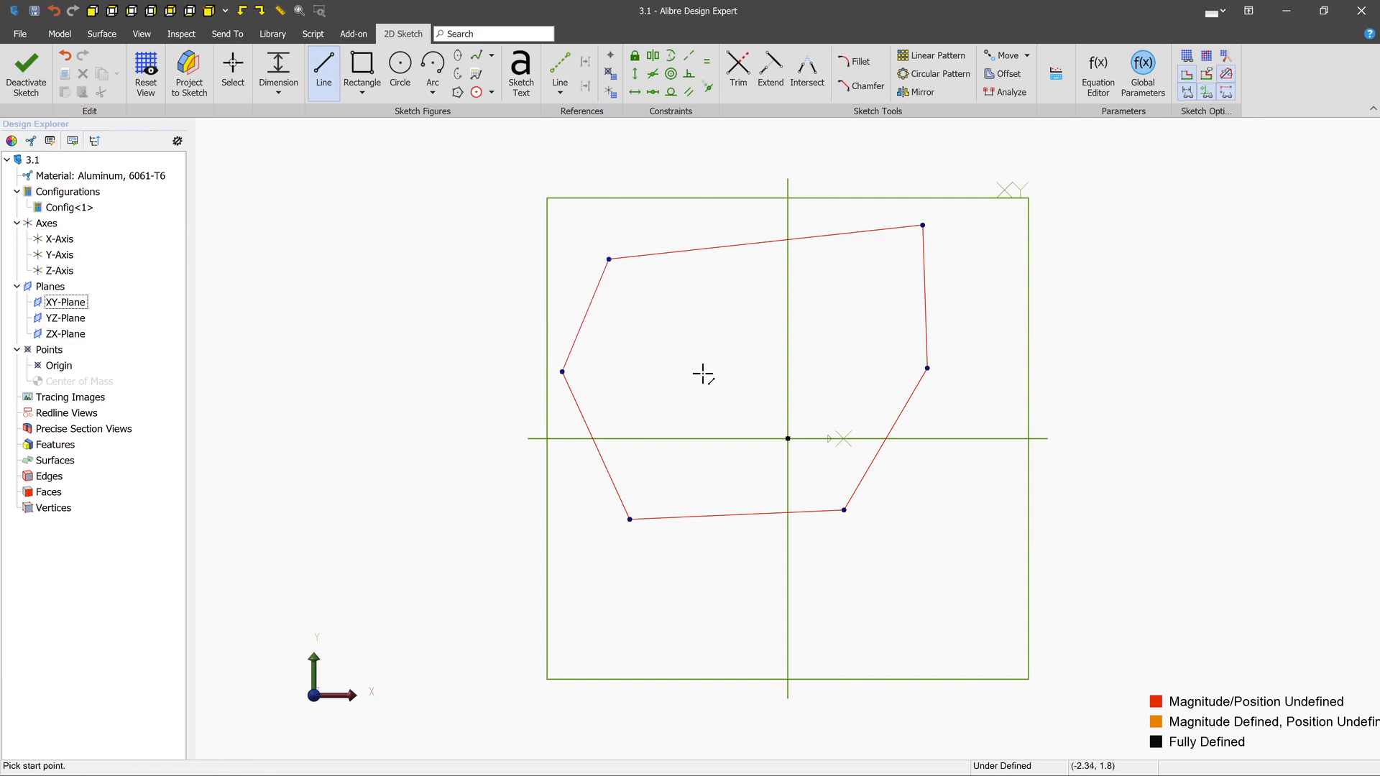
# - Sketch an open three-segment polyline to the left of the polygon, its second and third segments about 3.6 cm and 4.4 cm long
pyautogui.moveTo(708, 375); pyautogui.dragTo(964, 355, button='middle')
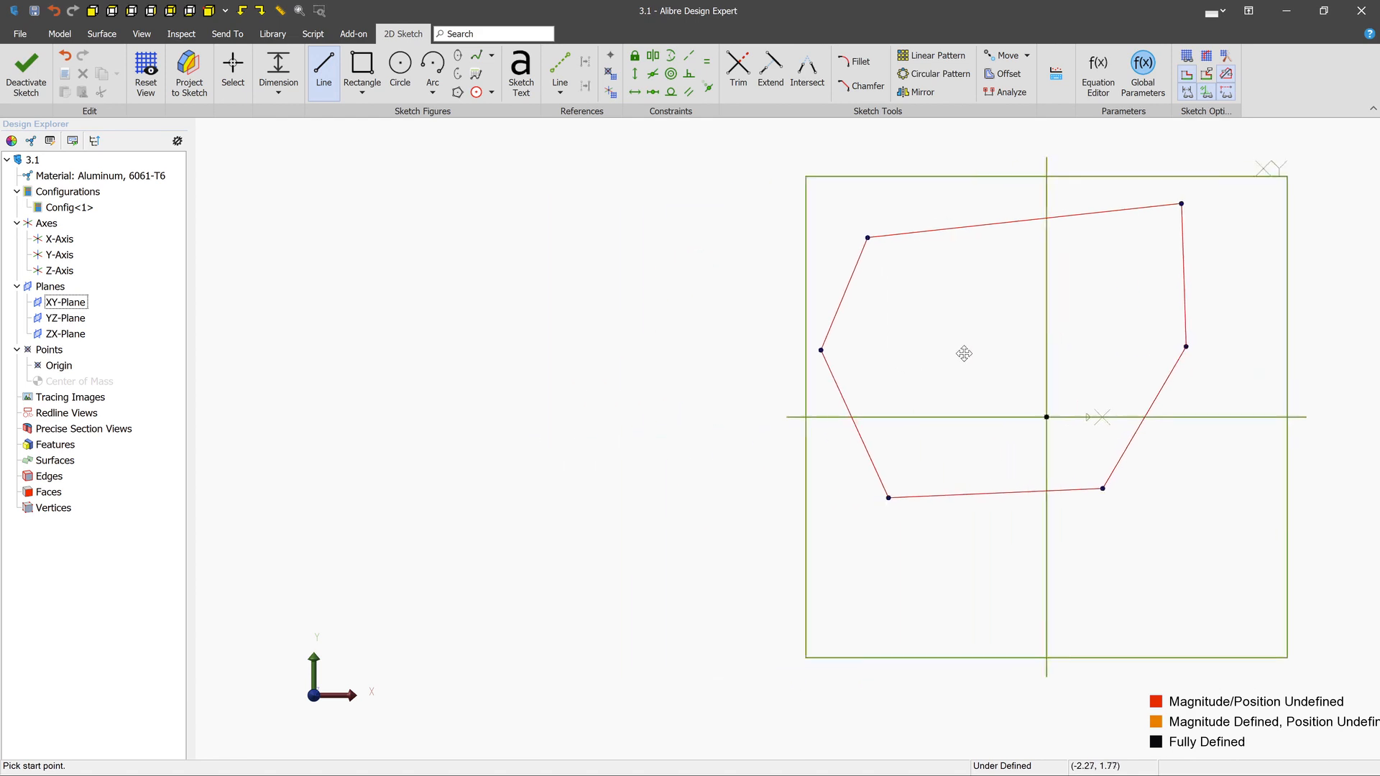
pyautogui.click(467, 268)
pyautogui.click(611, 237)
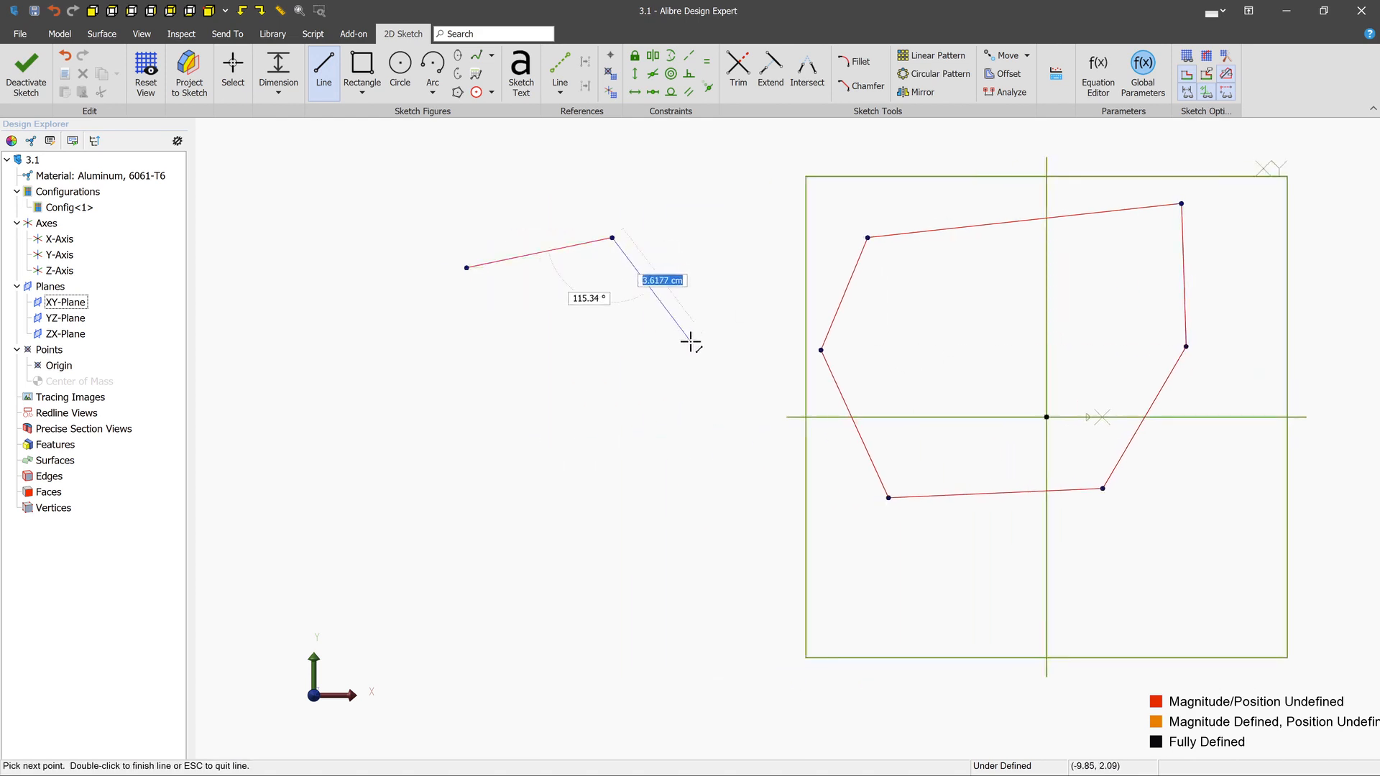
pyautogui.click(691, 342)
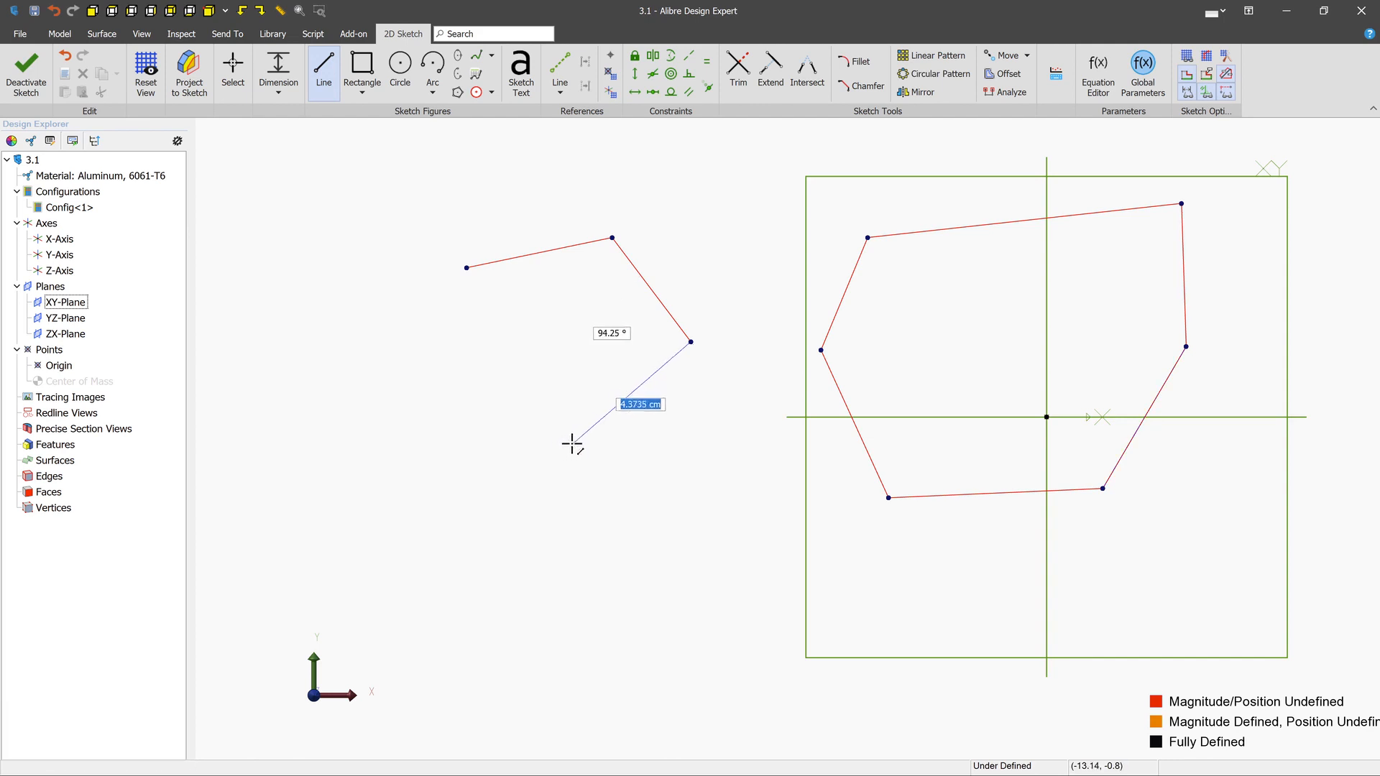
pyautogui.doubleClick(571, 443)
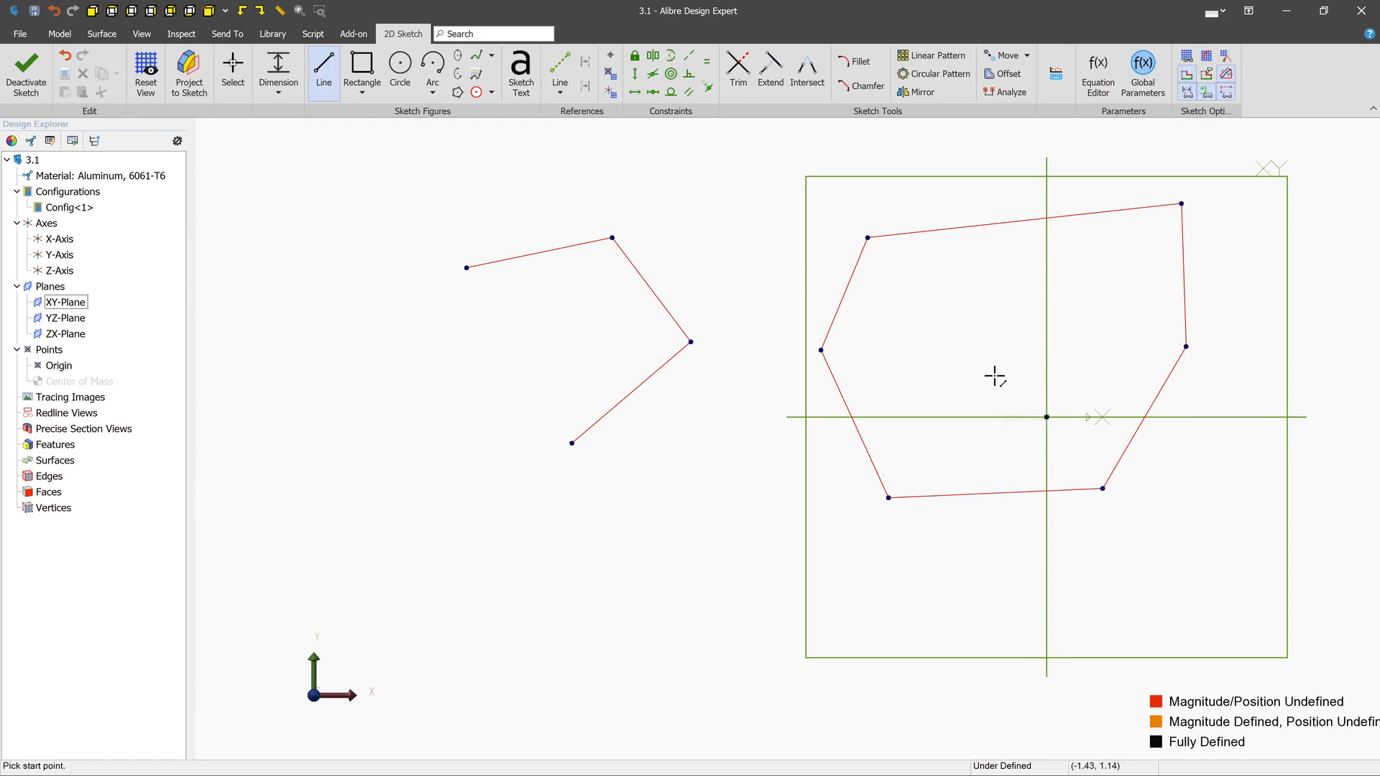
# - Sketch a single line from inside the polygon to the origin, undoing the first attempt and drawing it again
pyautogui.click(975, 352)
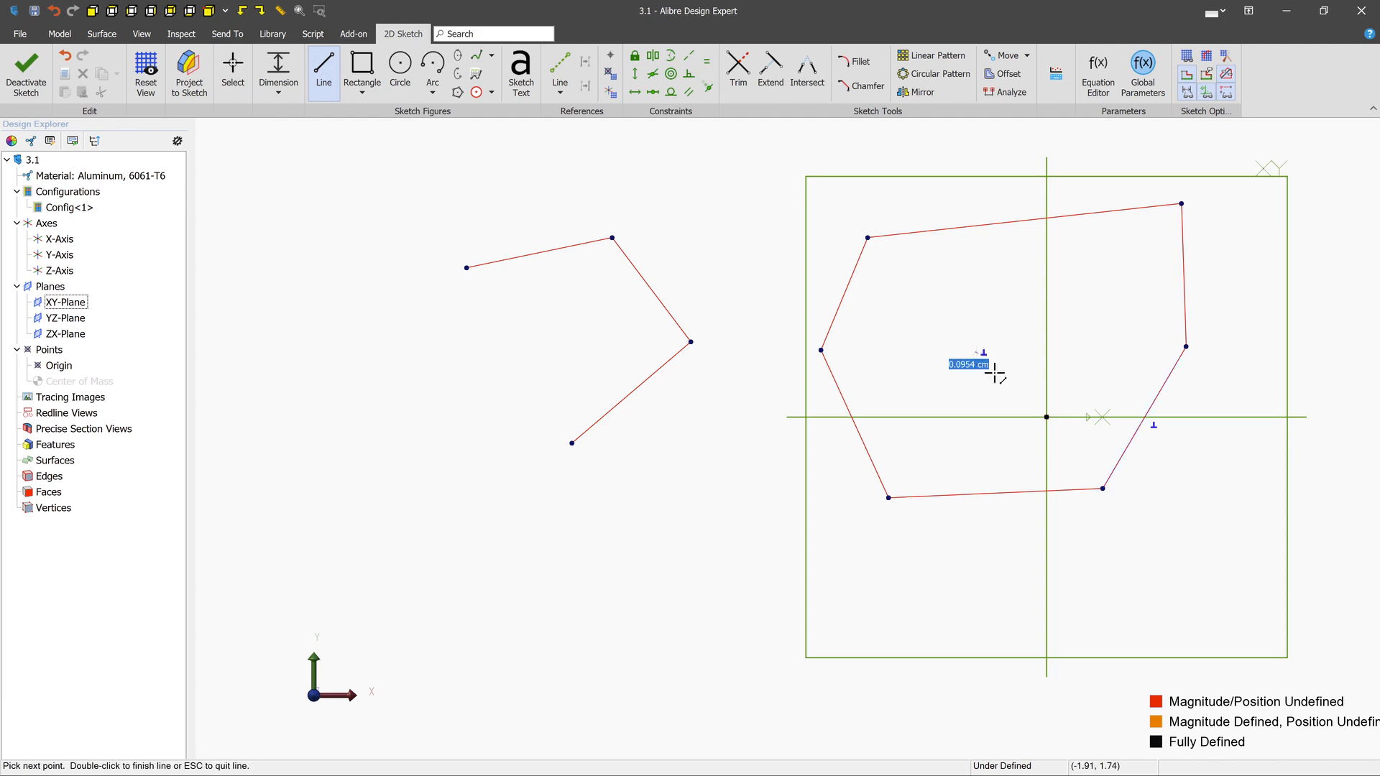
pyautogui.click(1047, 417)
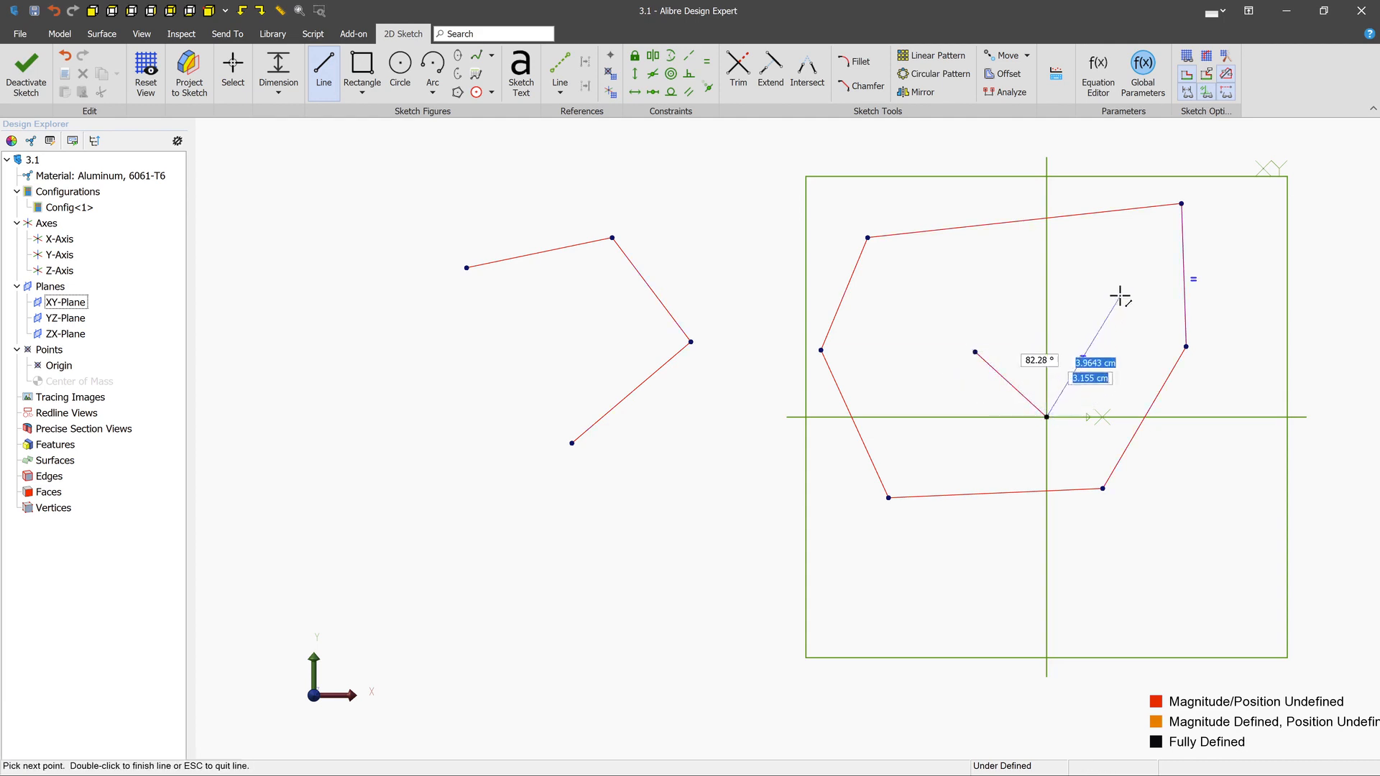
pyautogui.press('Escape')
pyautogui.hotkey('ctrl', 'z')
pyautogui.click(983, 347)
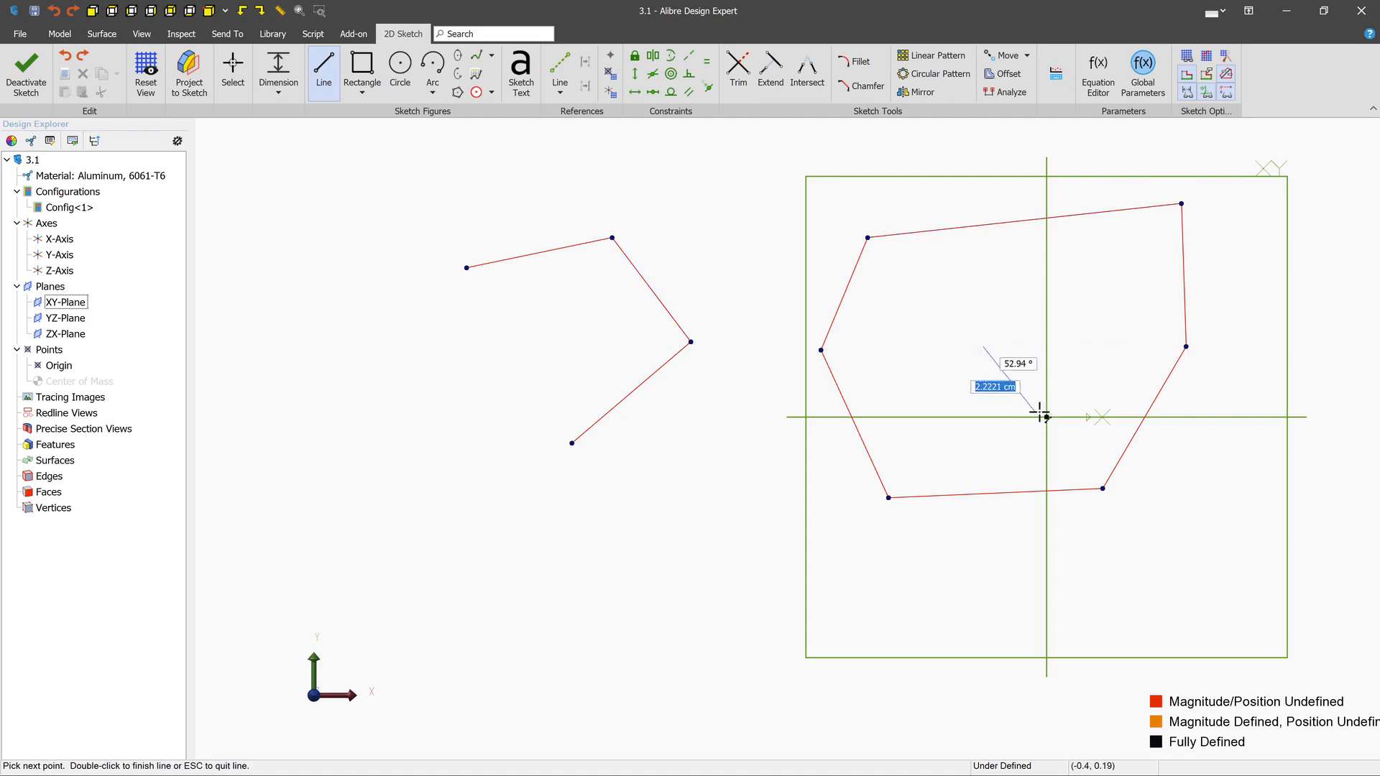
pyautogui.doubleClick(1047, 416)
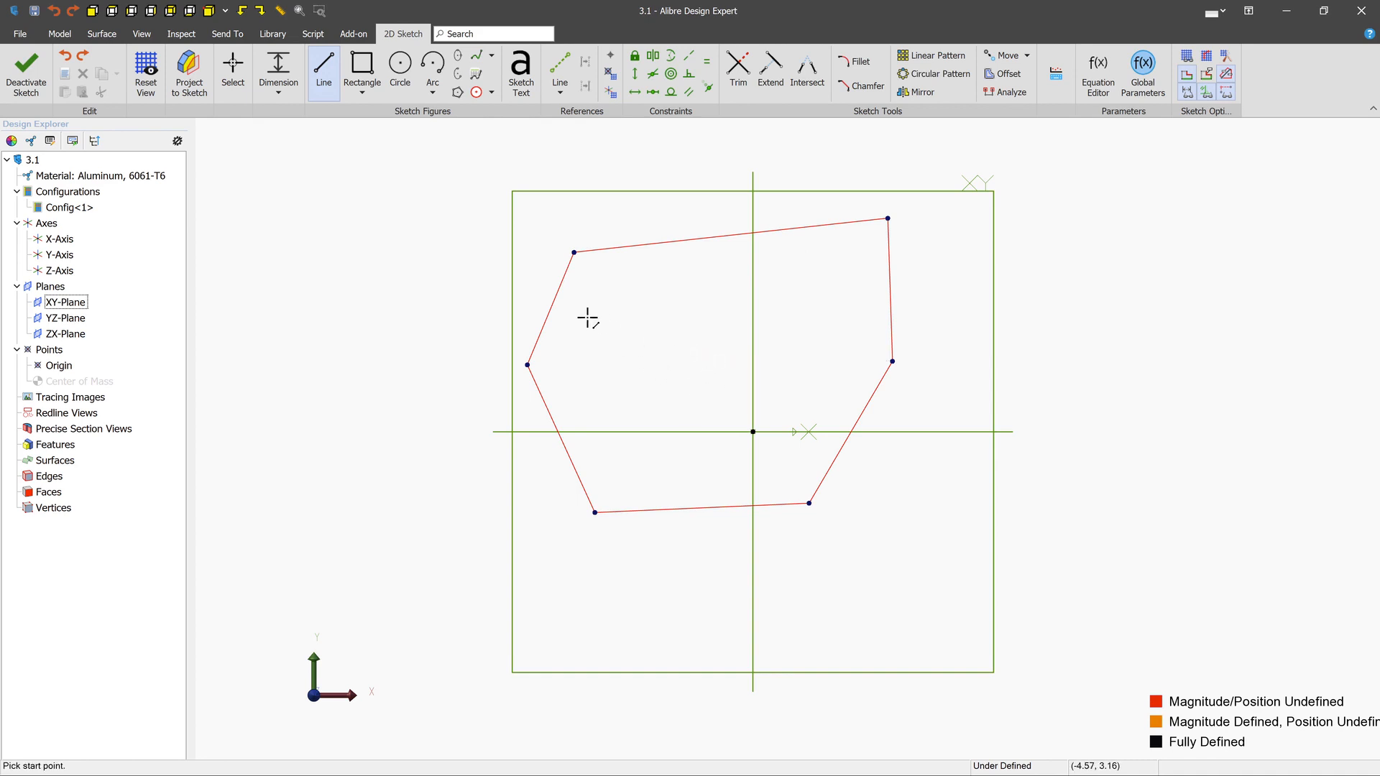
# - Reshape the polygon by moving its upper edge slightly up and its two left corners outward, the lower one to about (-7.73, 1.89)
pyautogui.click(233, 71)
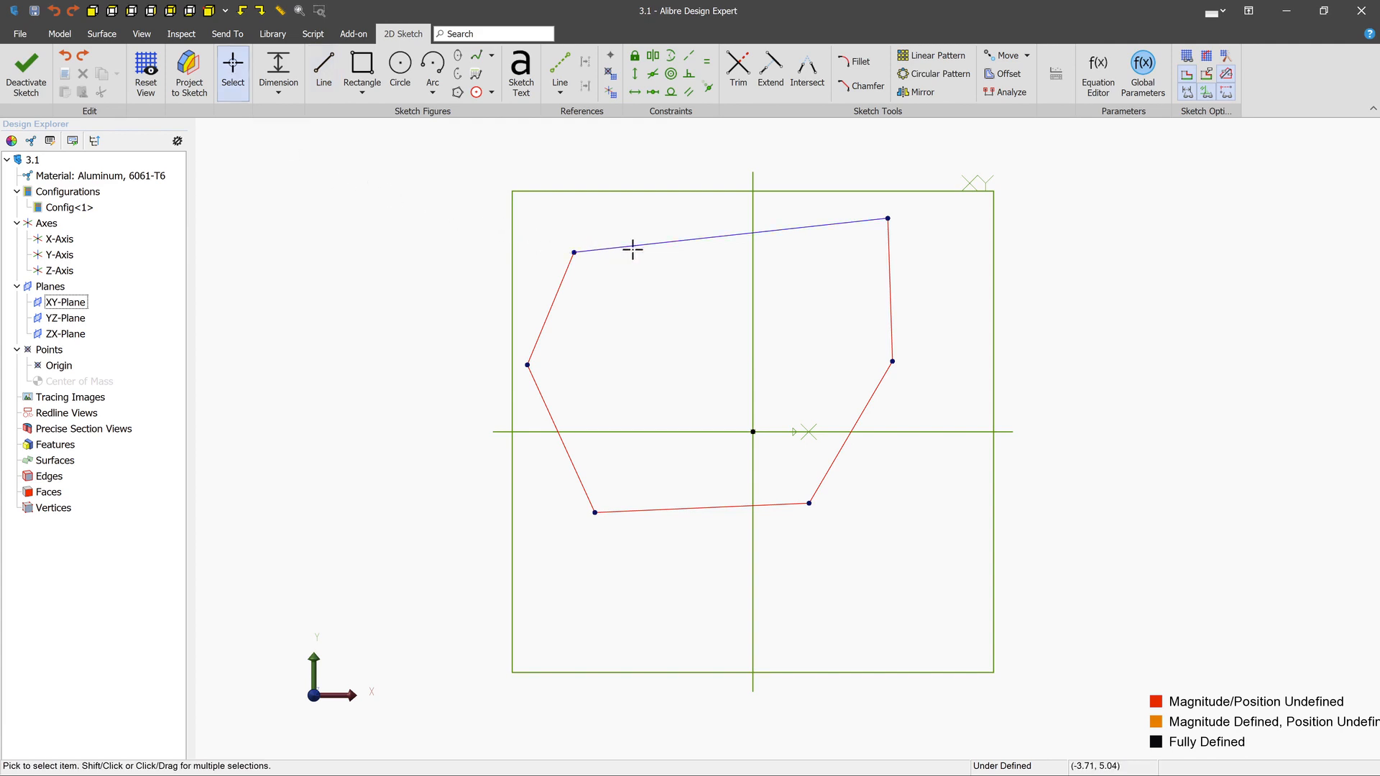
pyautogui.moveTo(733, 236)
pyautogui.mouseDown()
pyautogui.moveTo(730, 215)
pyautogui.moveTo(757, 330)
pyautogui.moveTo(745, 230)
pyautogui.mouseUp()
pyautogui.moveTo(578, 245); pyautogui.dragTo(547, 235)
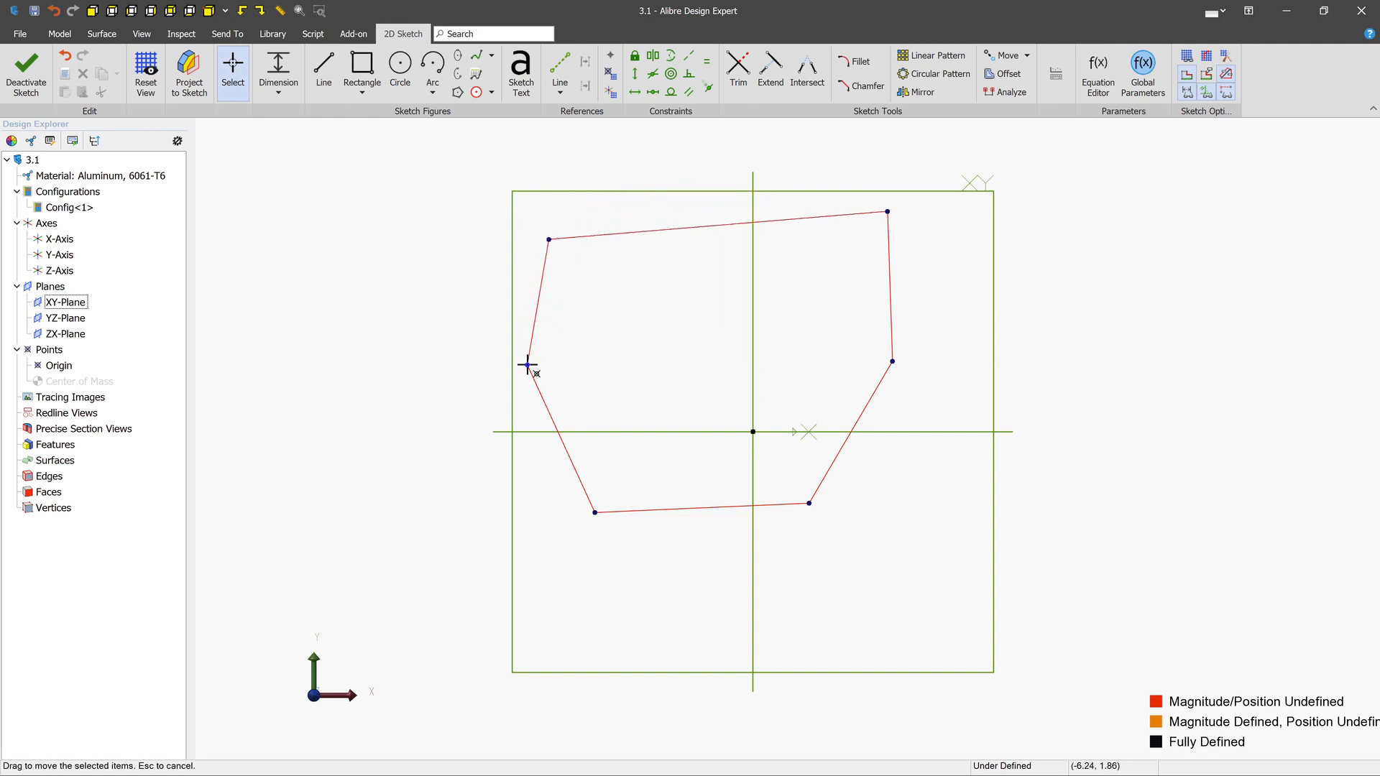
pyautogui.moveTo(528, 366)
pyautogui.mouseDown()
pyautogui.moveTo(499, 343)
pyautogui.moveTo(613, 314)
pyautogui.moveTo(635, 391)
pyautogui.moveTo(483, 339)
pyautogui.moveTo(473, 364)
pyautogui.mouseUp()
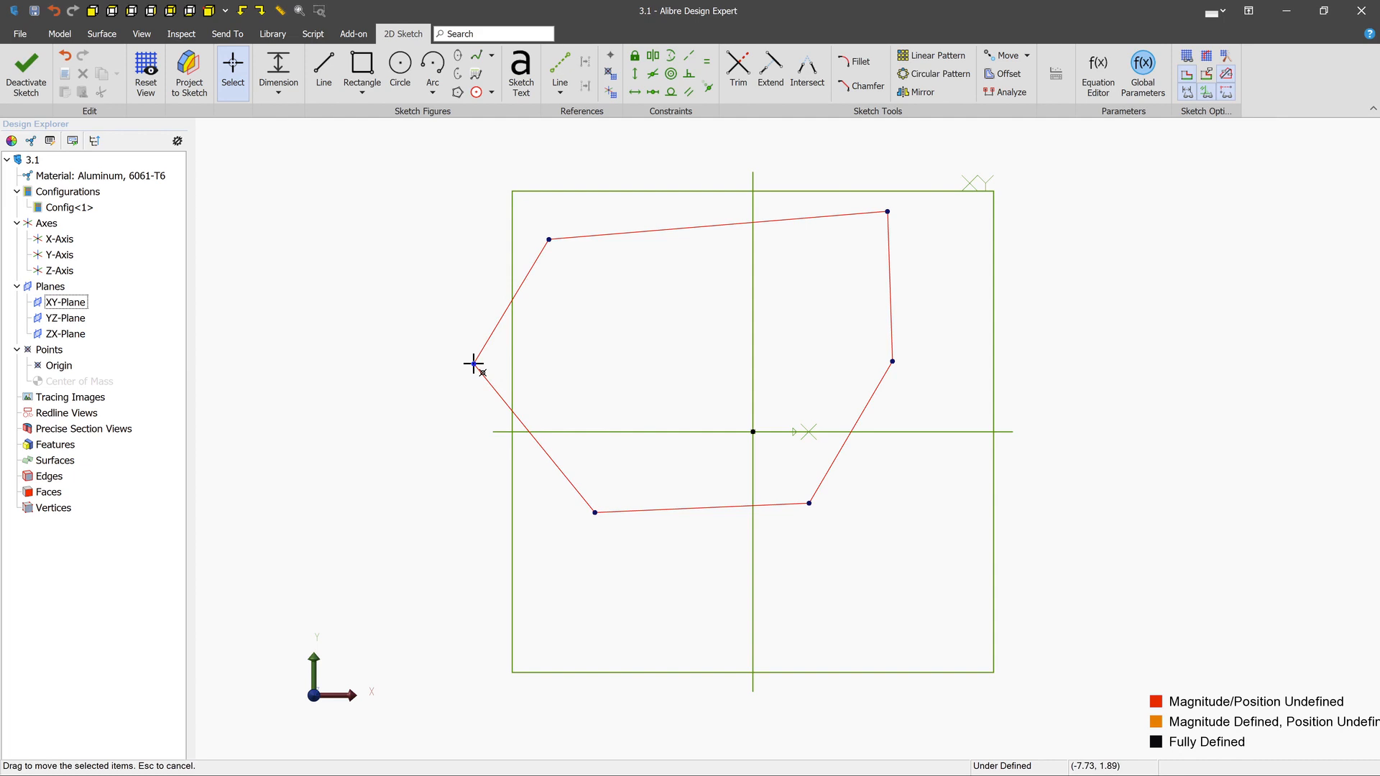
pyautogui.moveTo(474, 364); pyautogui.dragTo(473, 364)
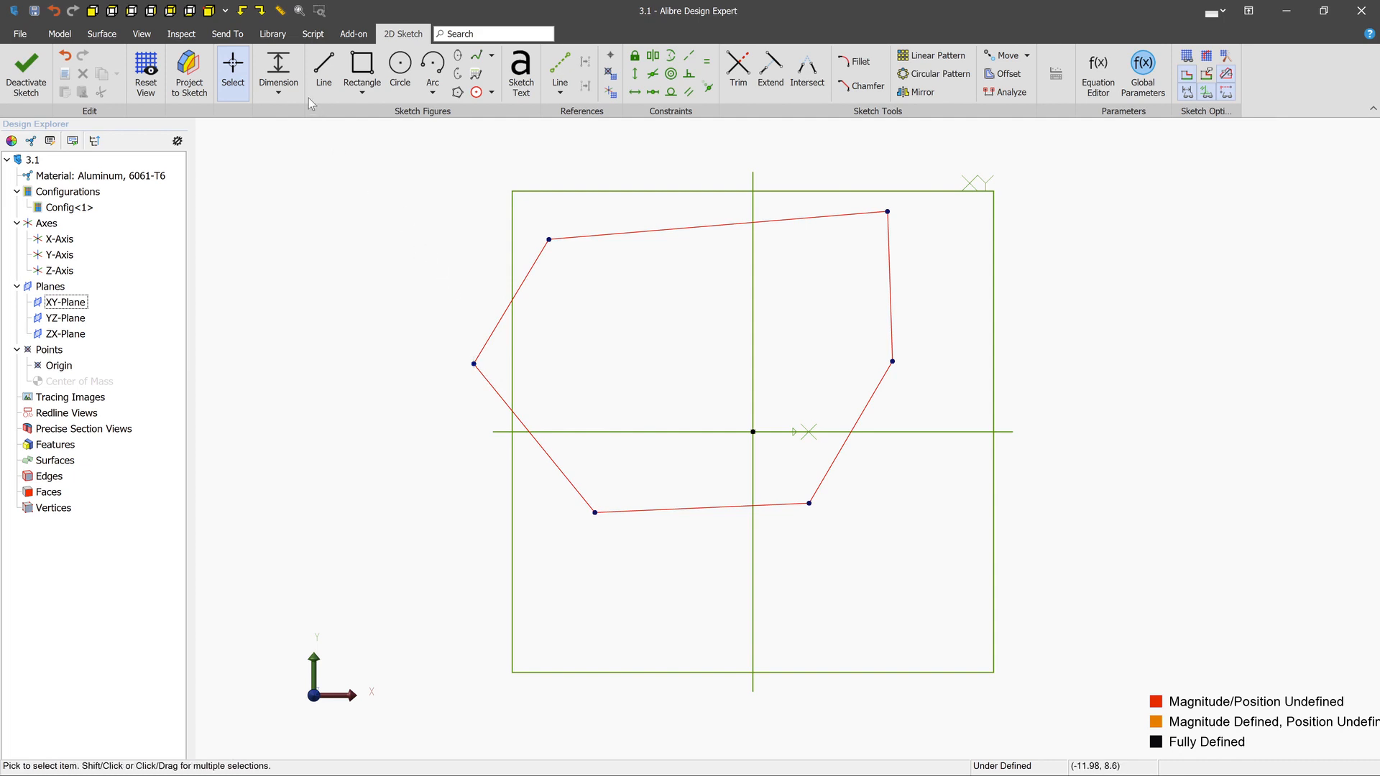
# - Dimension the horizontal distance from the polygon's leftmost corner to the origin as 7 cm and try moving that corner
pyautogui.click(280, 71)
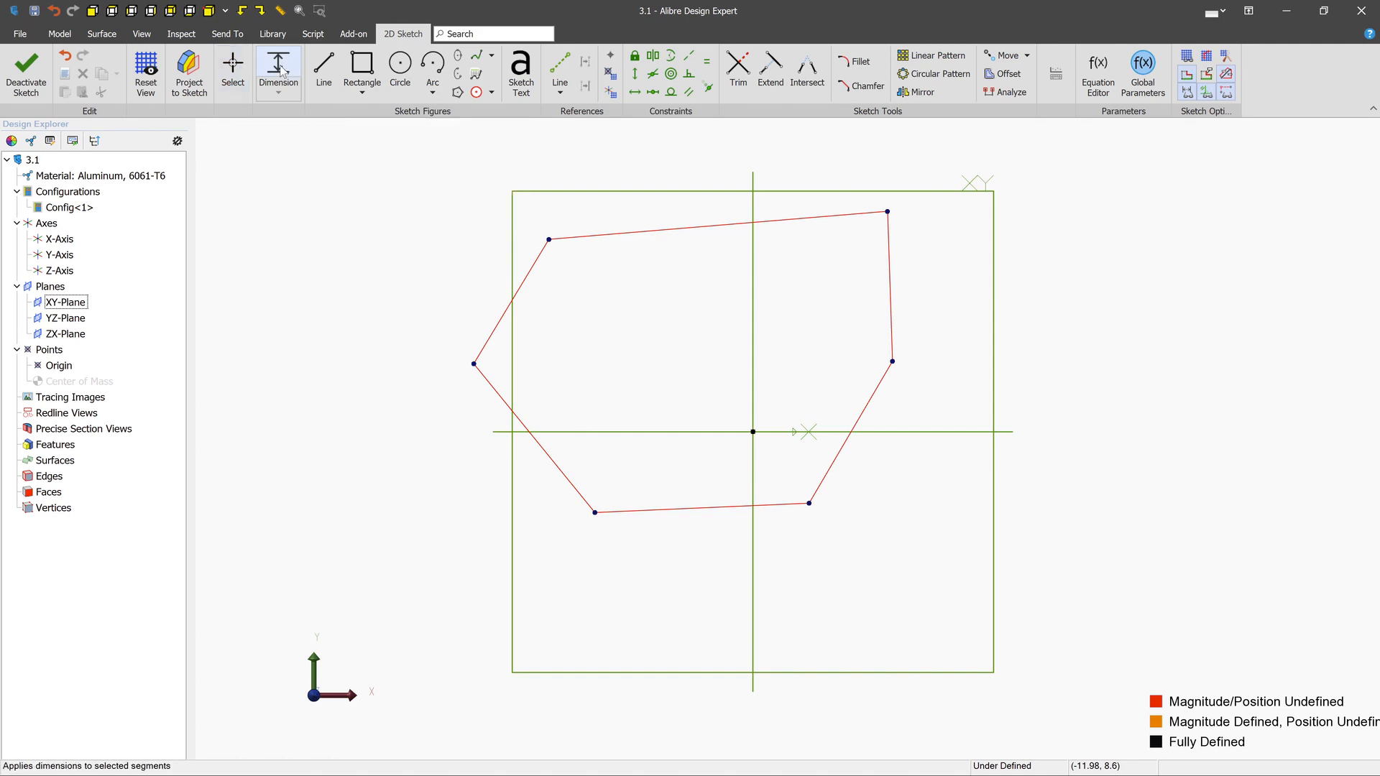
pyautogui.click(474, 364)
pyautogui.click(753, 431)
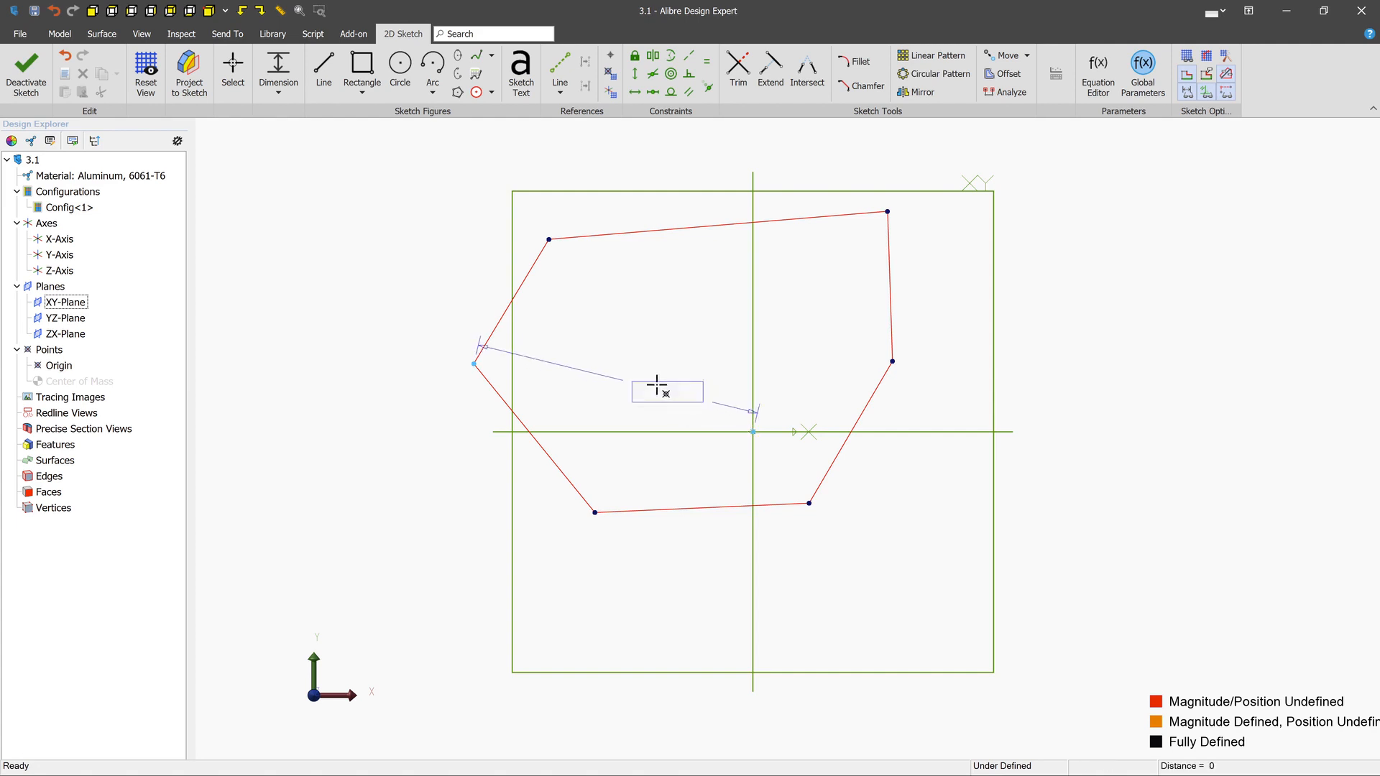
pyautogui.click(582, 349)
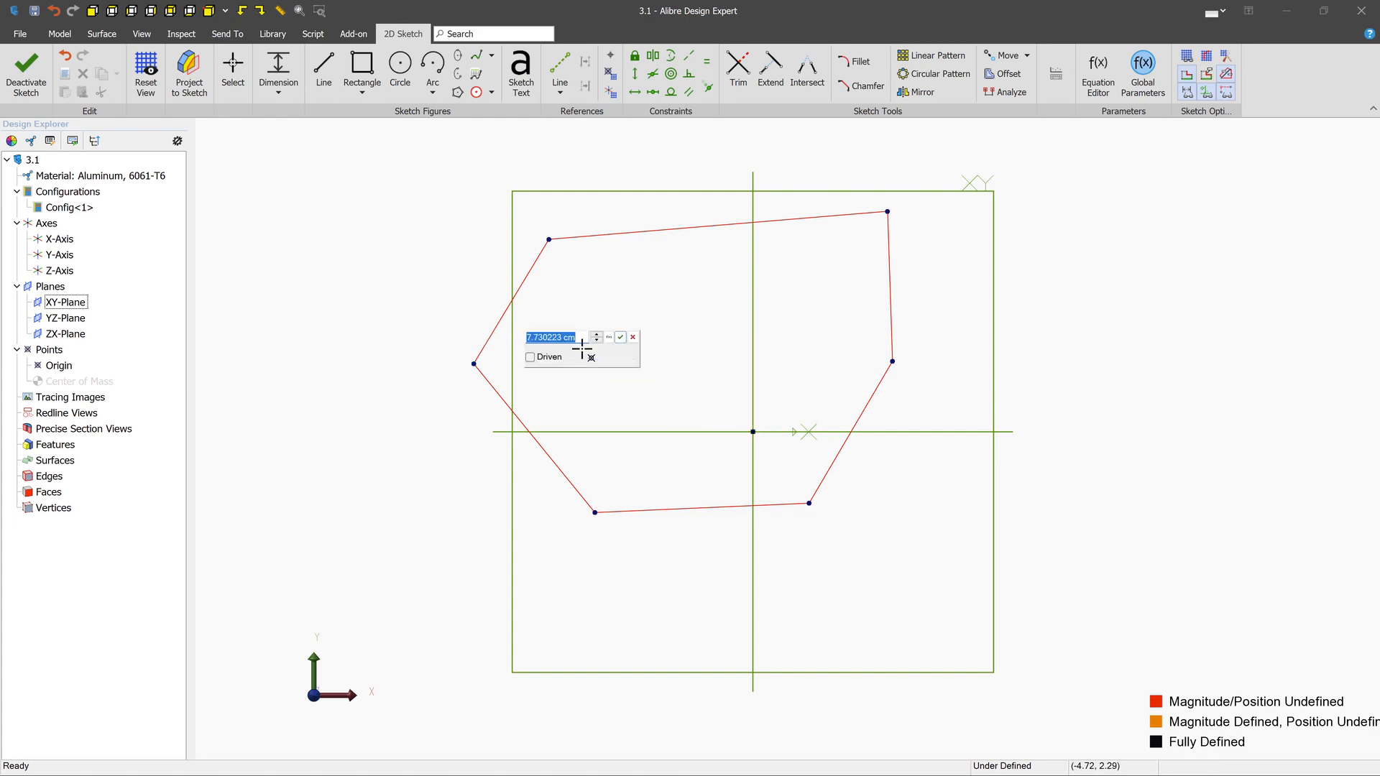
pyautogui.write('7')
pyautogui.press('Return')
pyautogui.press('Escape')
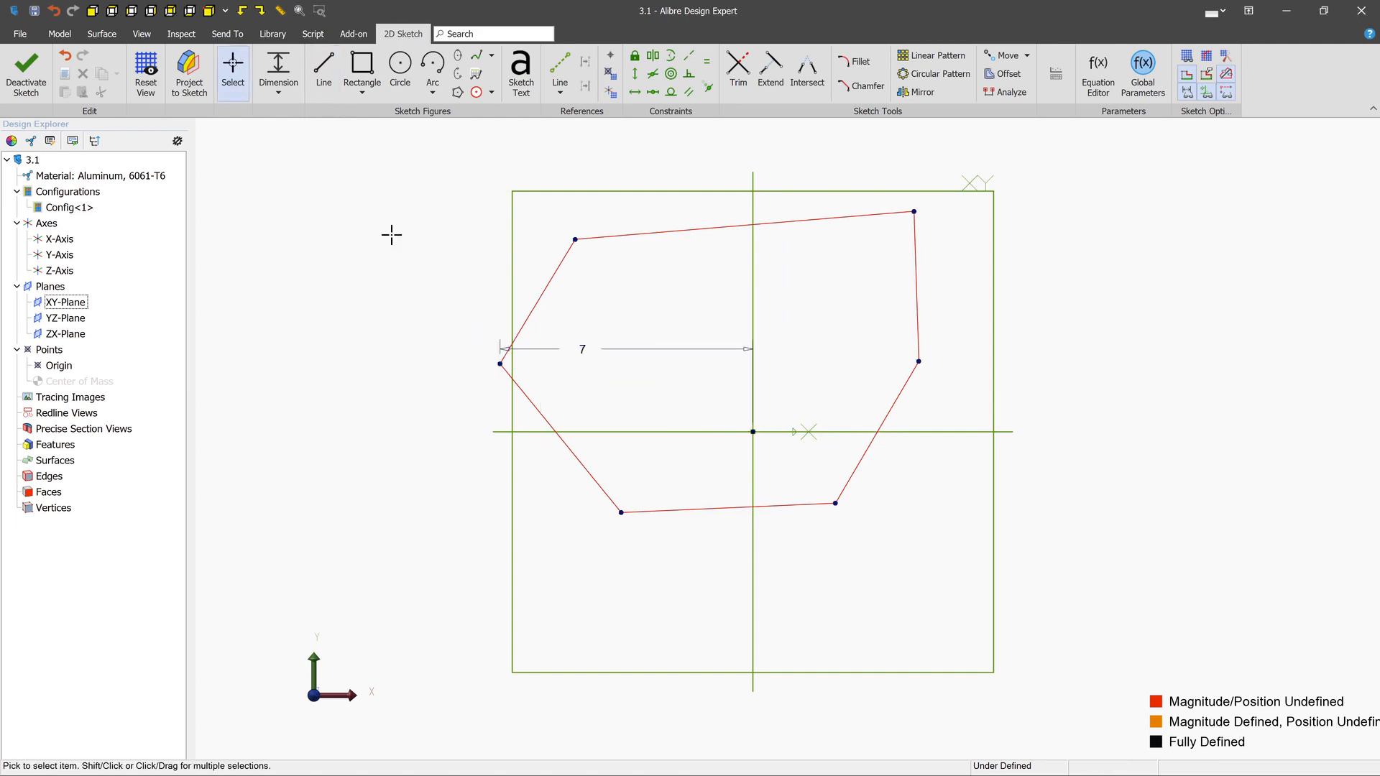
pyautogui.moveTo(500, 365)
pyautogui.mouseDown()
pyautogui.moveTo(513, 463)
pyautogui.moveTo(501, 256)
pyautogui.moveTo(456, 413)
pyautogui.moveTo(410, 413)
pyautogui.moveTo(413, 253)
pyautogui.moveTo(410, 448)
pyautogui.moveTo(416, 312)
pyautogui.moveTo(484, 367)
pyautogui.mouseUp()
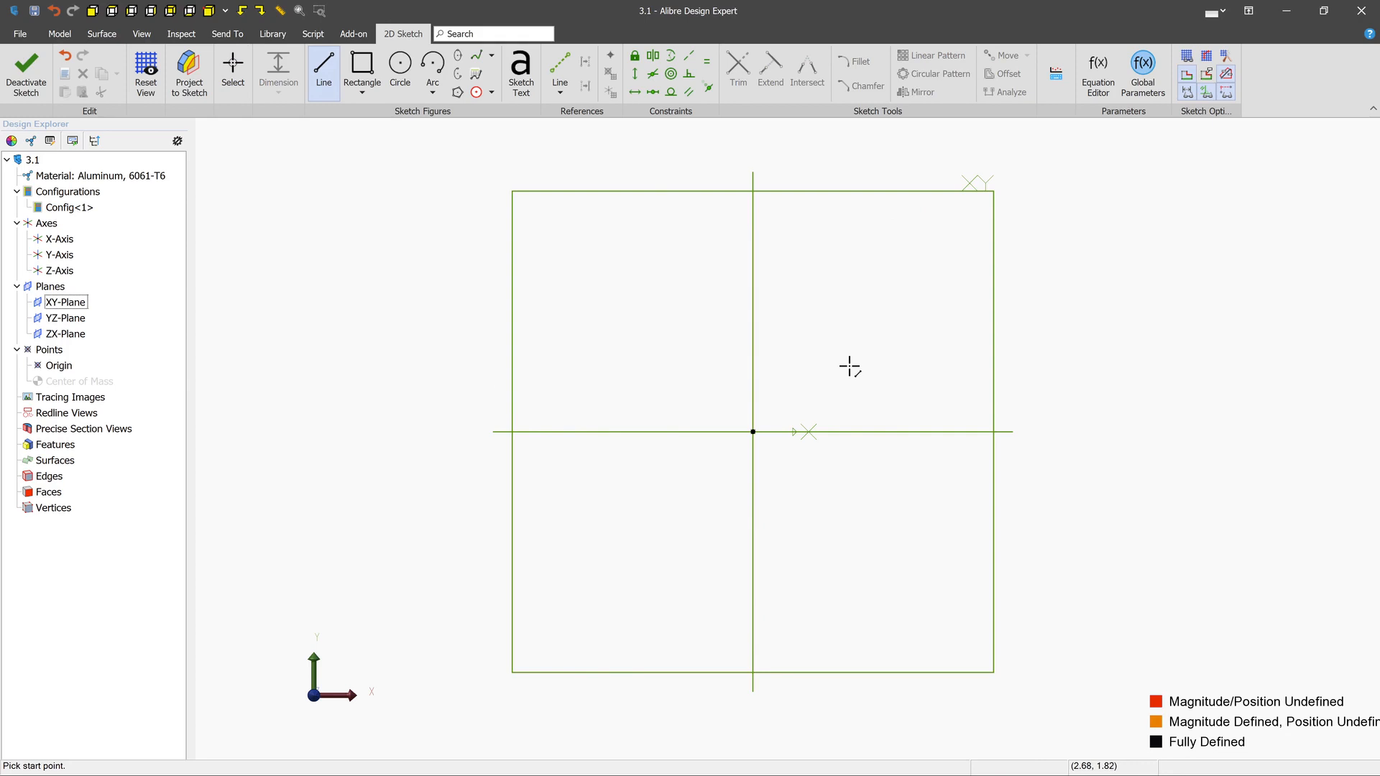
# - Sketch an open polyline of a vertical line about 3.8 cm, a perpendicular line about 3.2 cm, and a line sloping down to the right
pyautogui.click(850, 366)
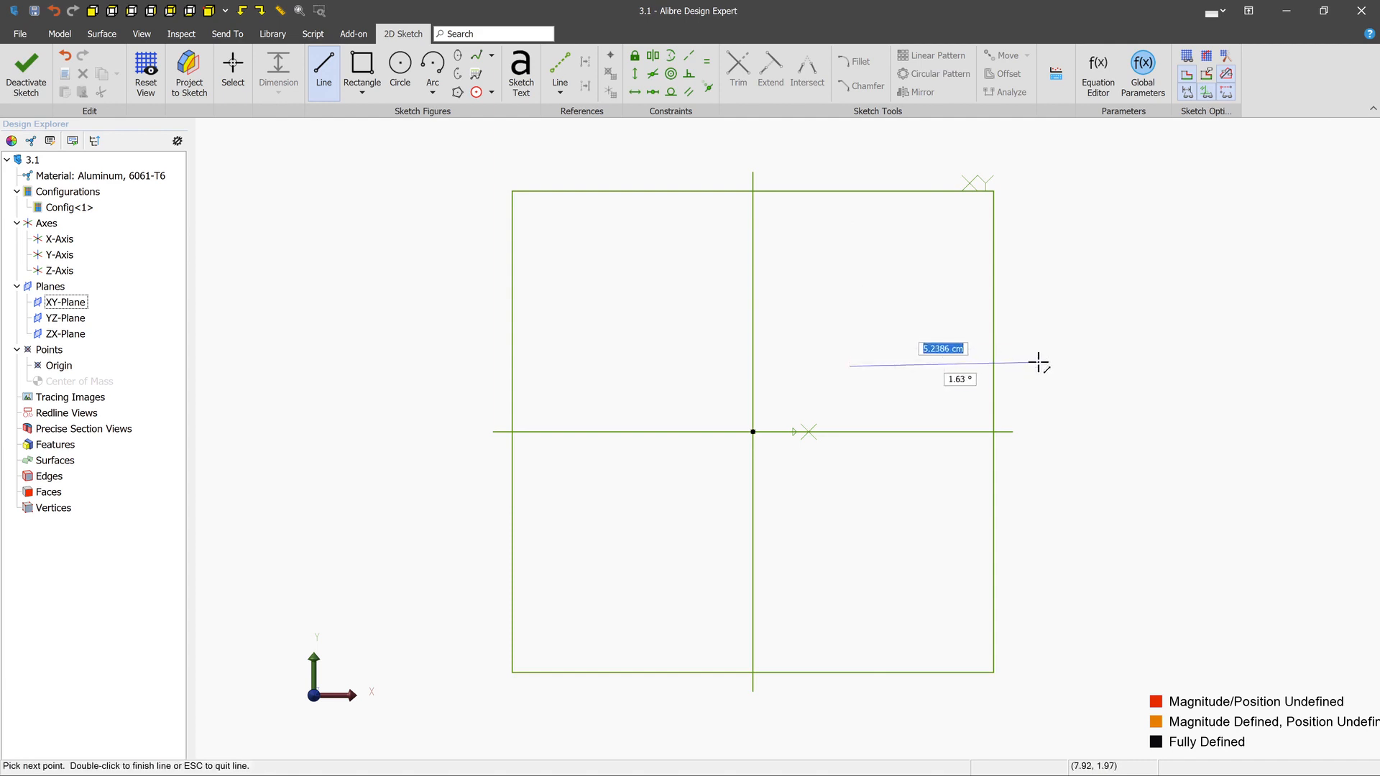
pyautogui.click(850, 228)
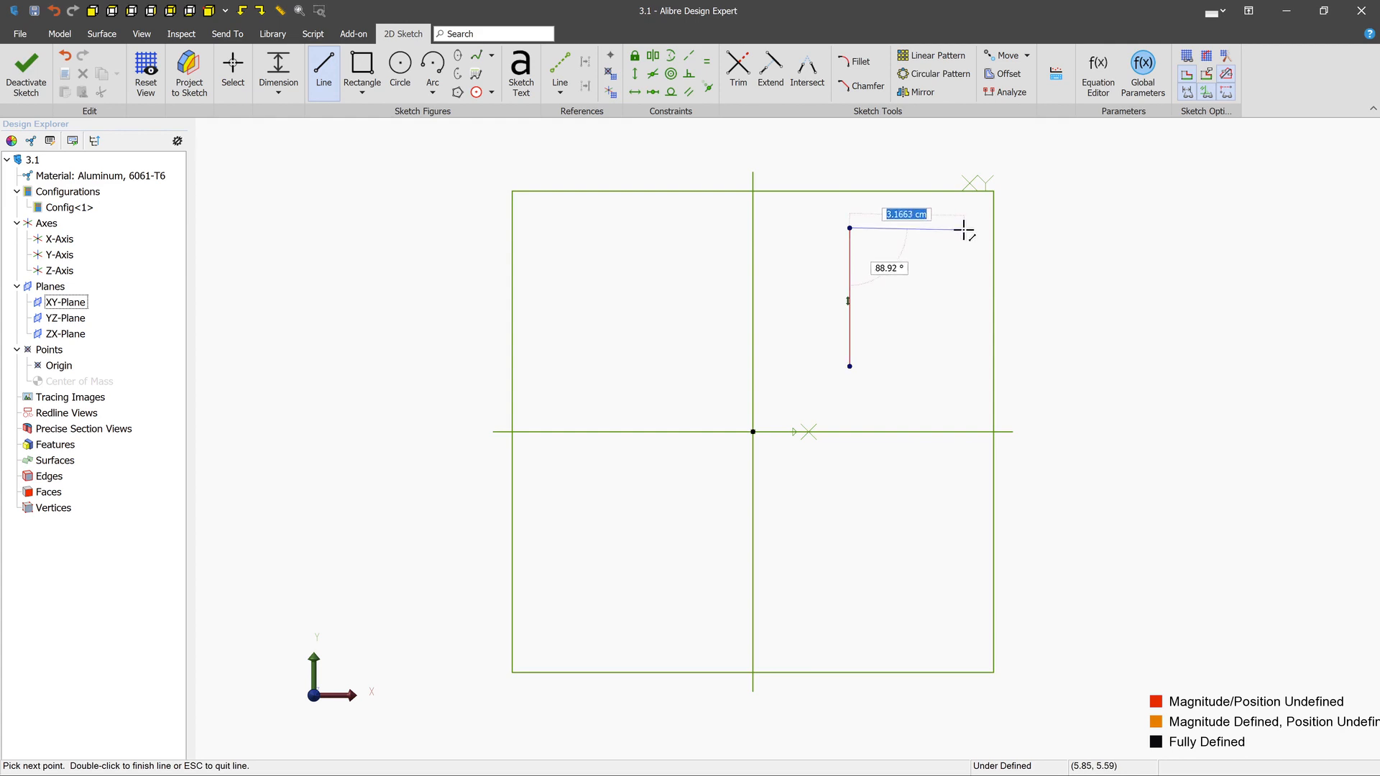
pyautogui.click(964, 228)
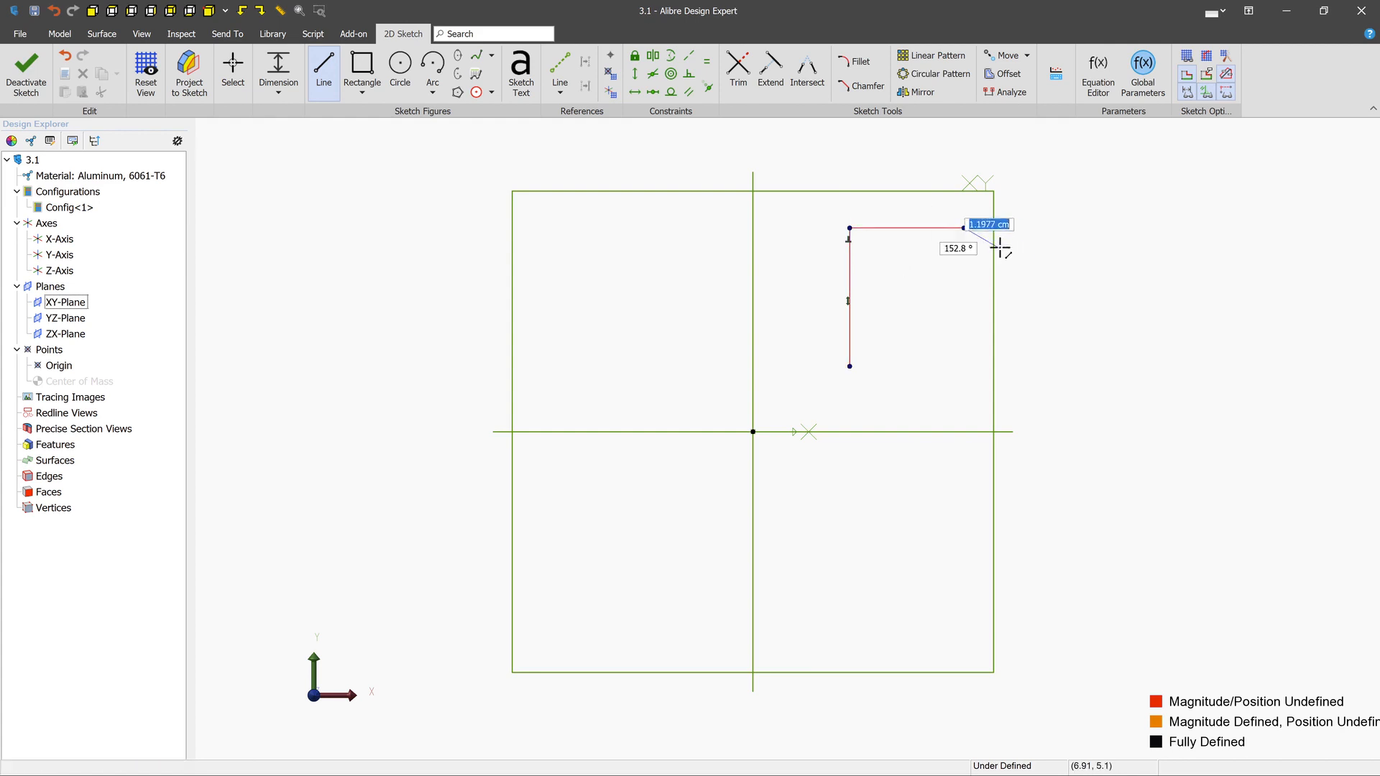
pyautogui.doubleClick(1099, 372)
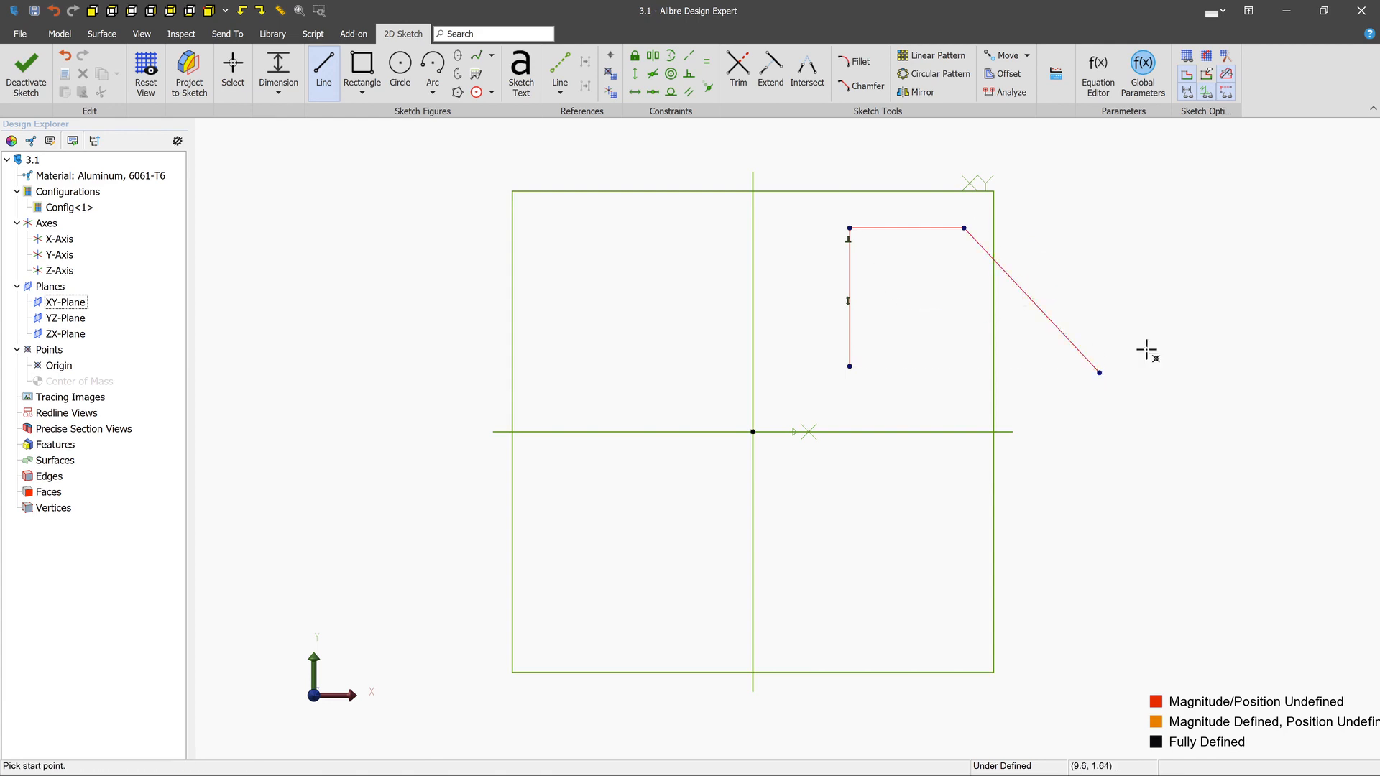
# - Sketch a line about 5.8 cm long parallel to the sloped segment, and move that segment's lower endpoint to about (9.25, 1.55)
pyautogui.click(1021, 167)
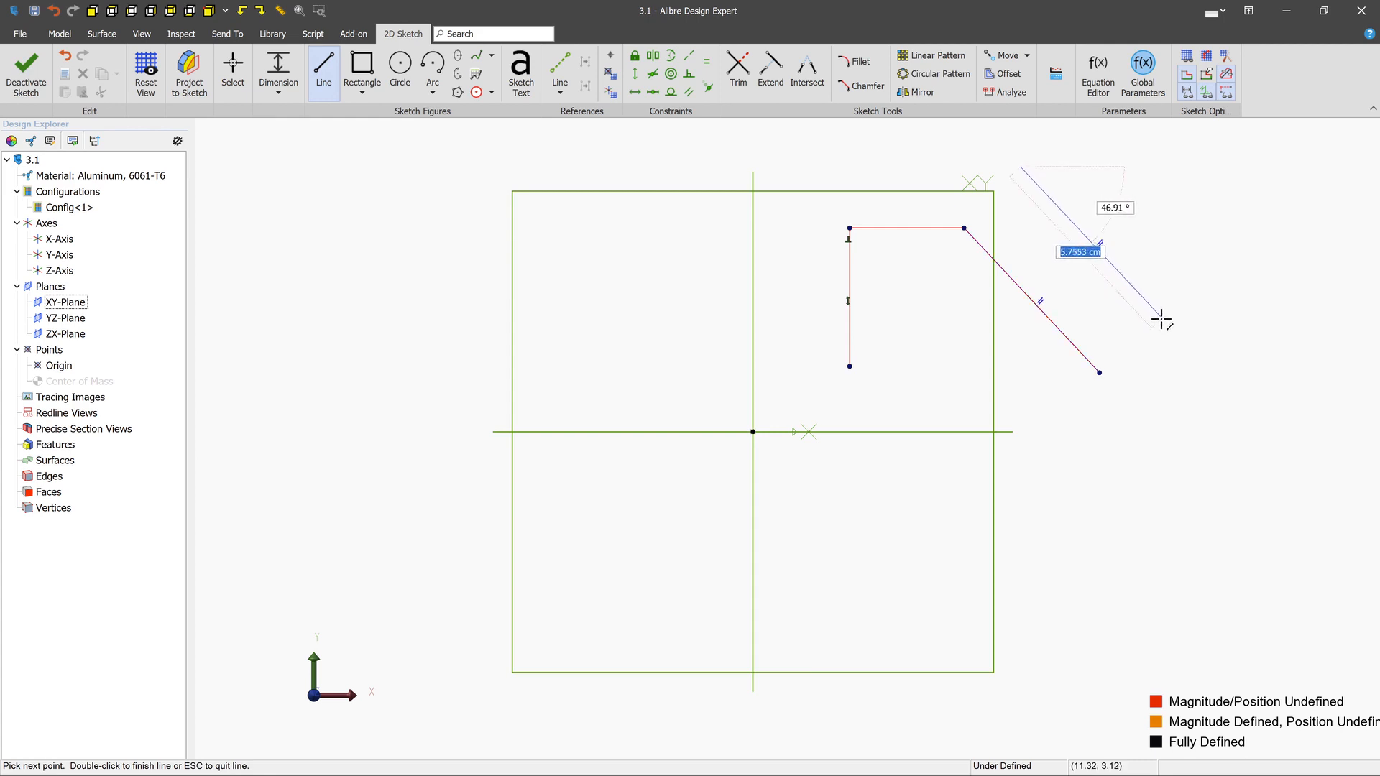
pyautogui.doubleClick(1163, 318)
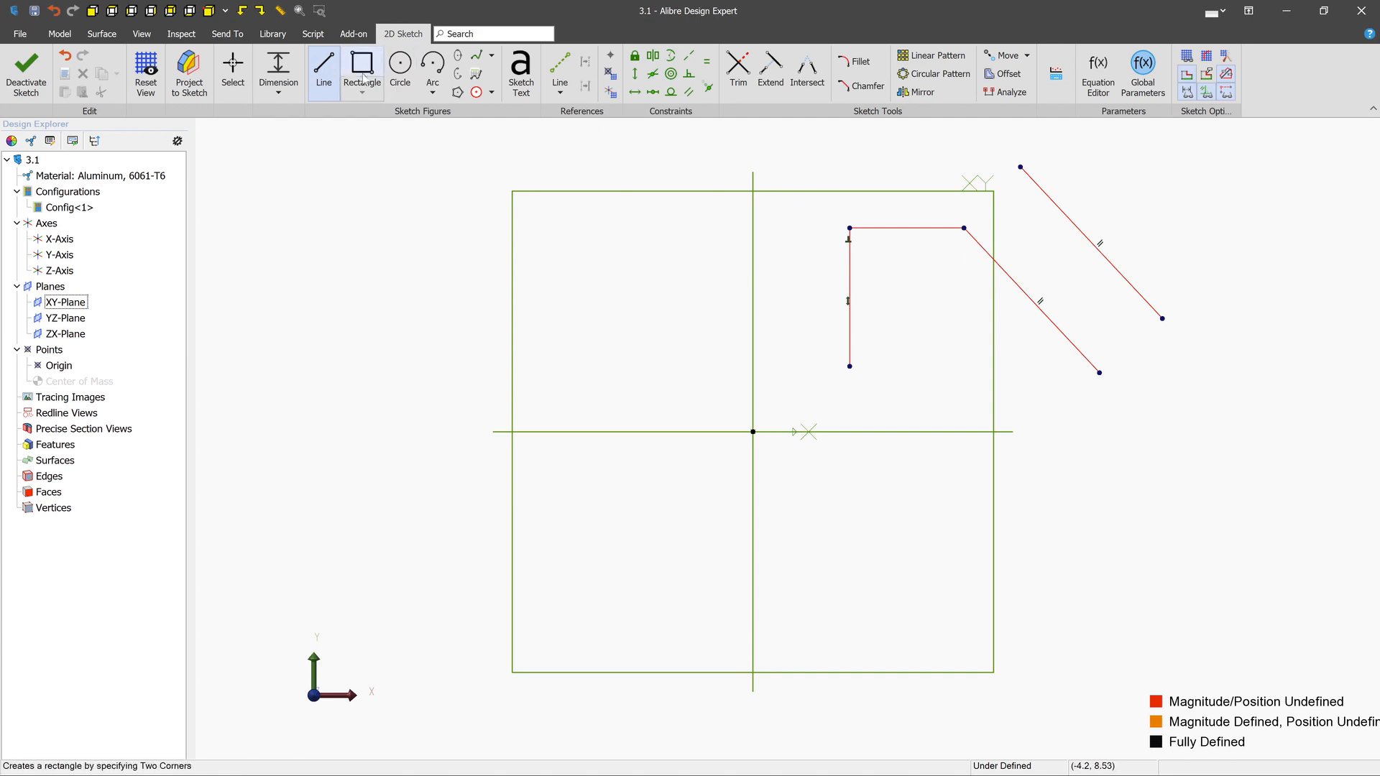
pyautogui.click(233, 72)
pyautogui.moveTo(1100, 371)
pyautogui.mouseDown()
pyautogui.moveTo(1028, 385)
pyautogui.moveTo(1127, 353)
pyautogui.moveTo(995, 391)
pyautogui.moveTo(1085, 376)
pyautogui.mouseUp()
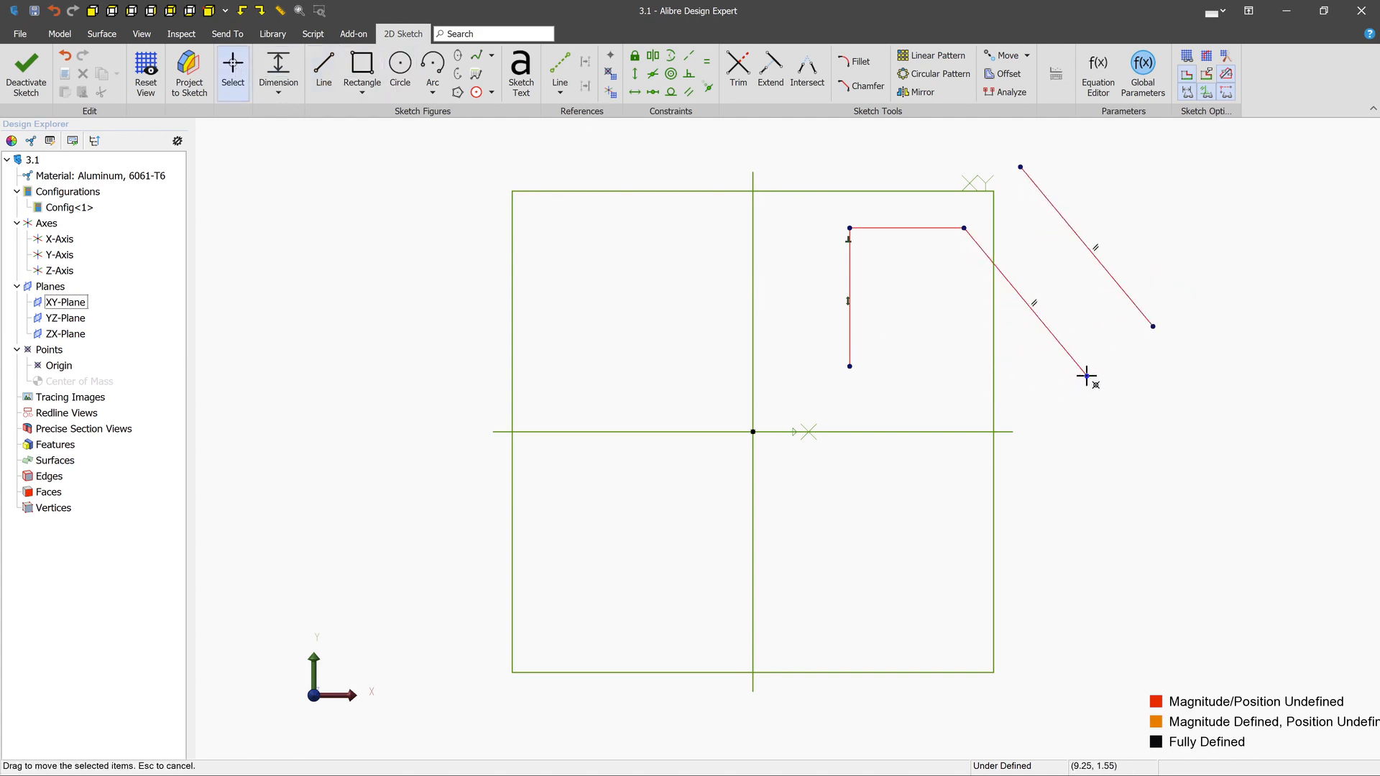
# - Sketch a short slanted line in the plane's upper-left quadrant and a steeper line of equal length, about 1.84 cm, to its right
pyautogui.press('l')
pyautogui.click(615, 251)
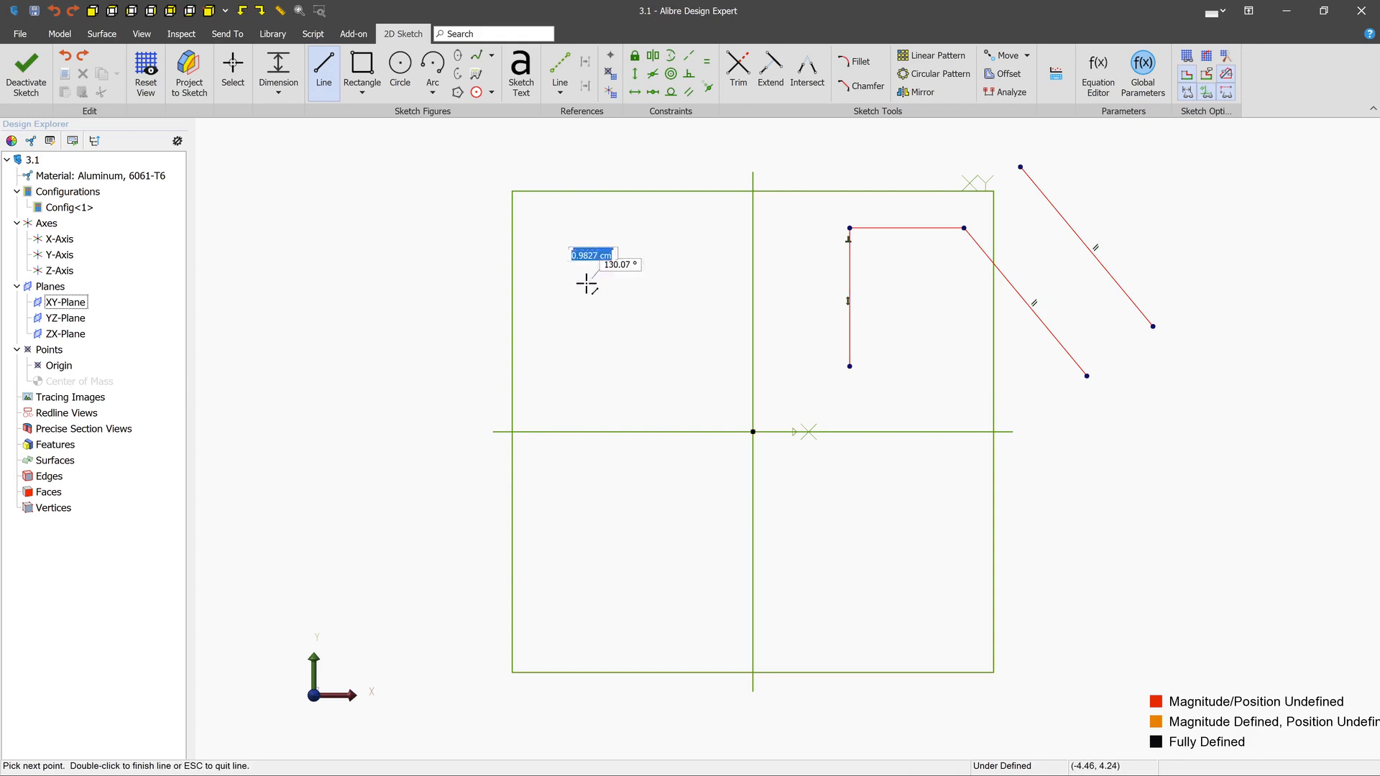
pyautogui.doubleClick(571, 301)
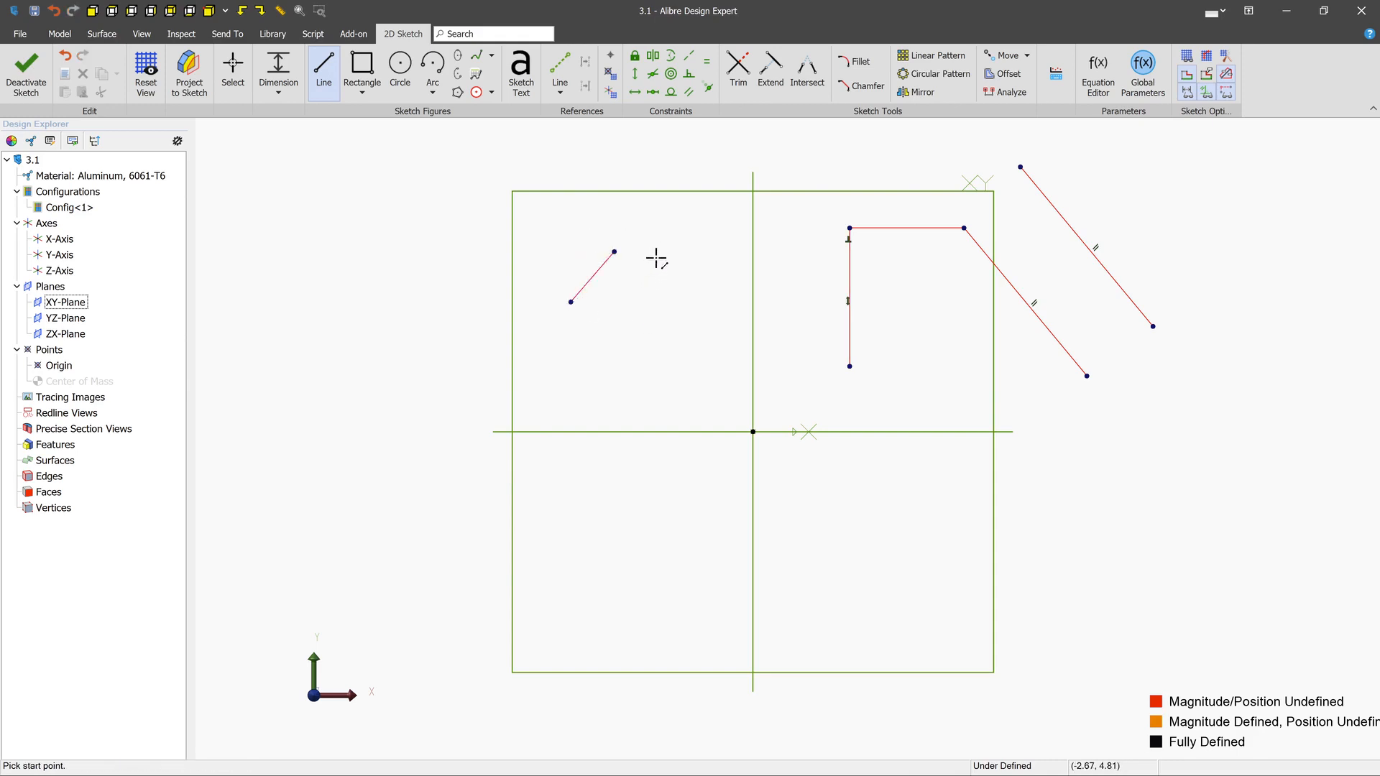
pyautogui.click(657, 258)
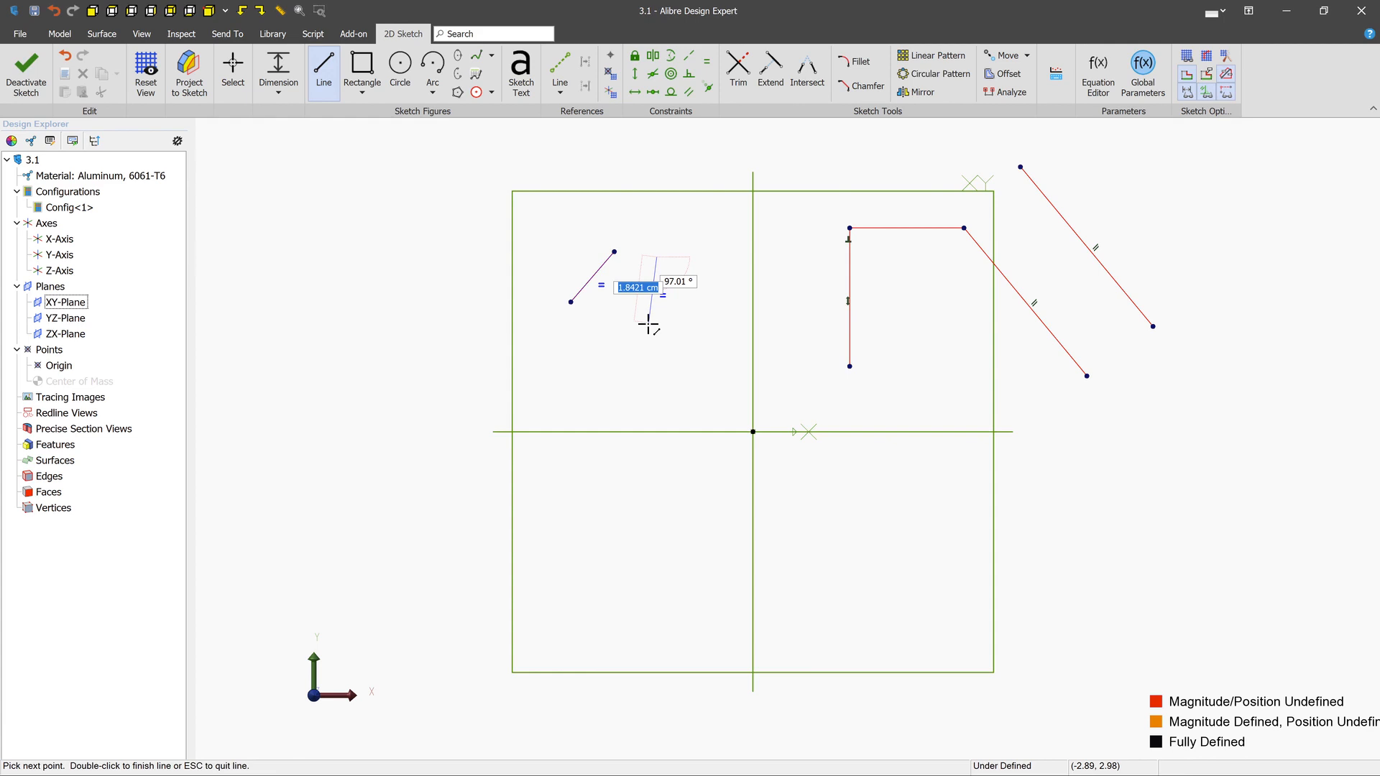
pyautogui.click(649, 325)
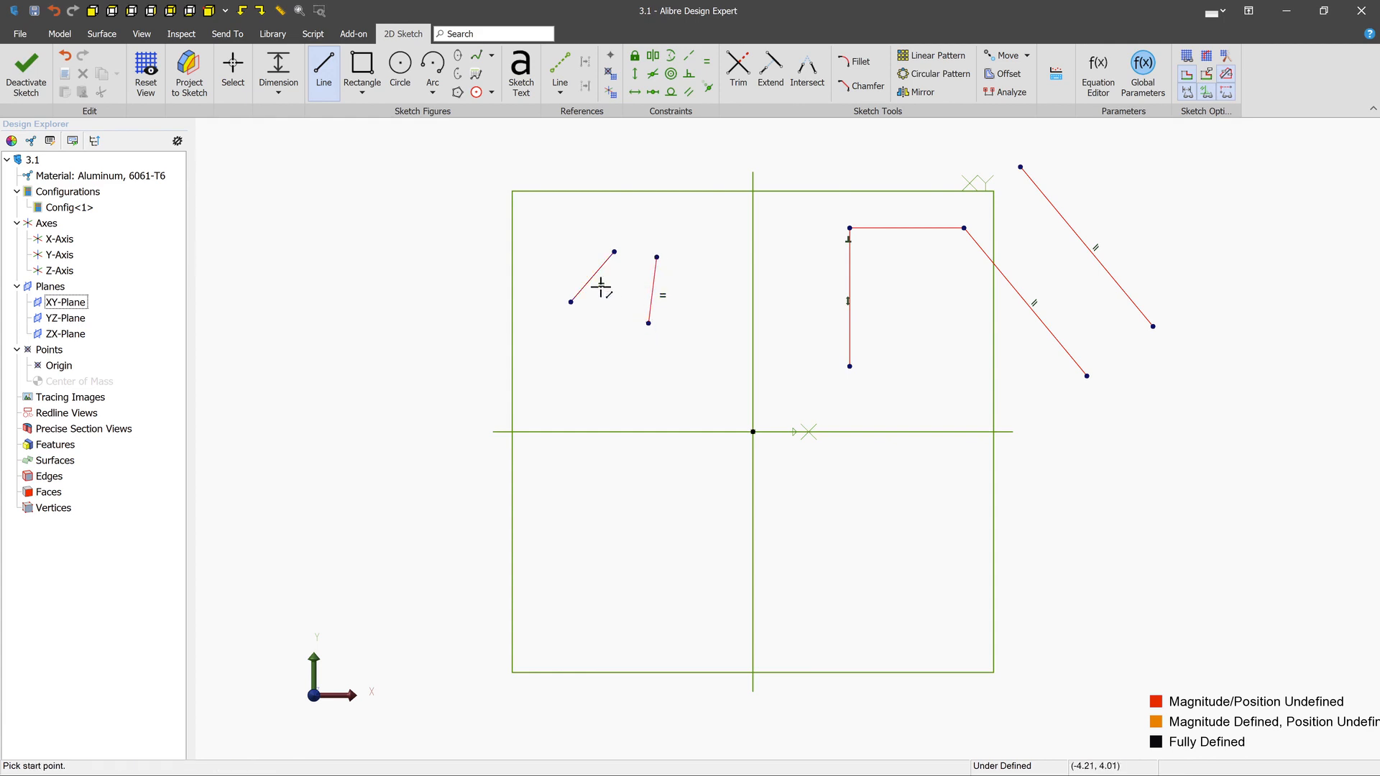
pyautogui.press('Escape')
pyautogui.press('Escape')
# - Move the slanted line's lower endpoint onto the origin and pull its free endpoint outward, up and to the left
pyautogui.moveTo(573, 305)
pyautogui.mouseDown()
pyautogui.moveTo(554, 320)
pyautogui.moveTo(628, 240)
pyautogui.moveTo(750, 431)
pyautogui.mouseUp()
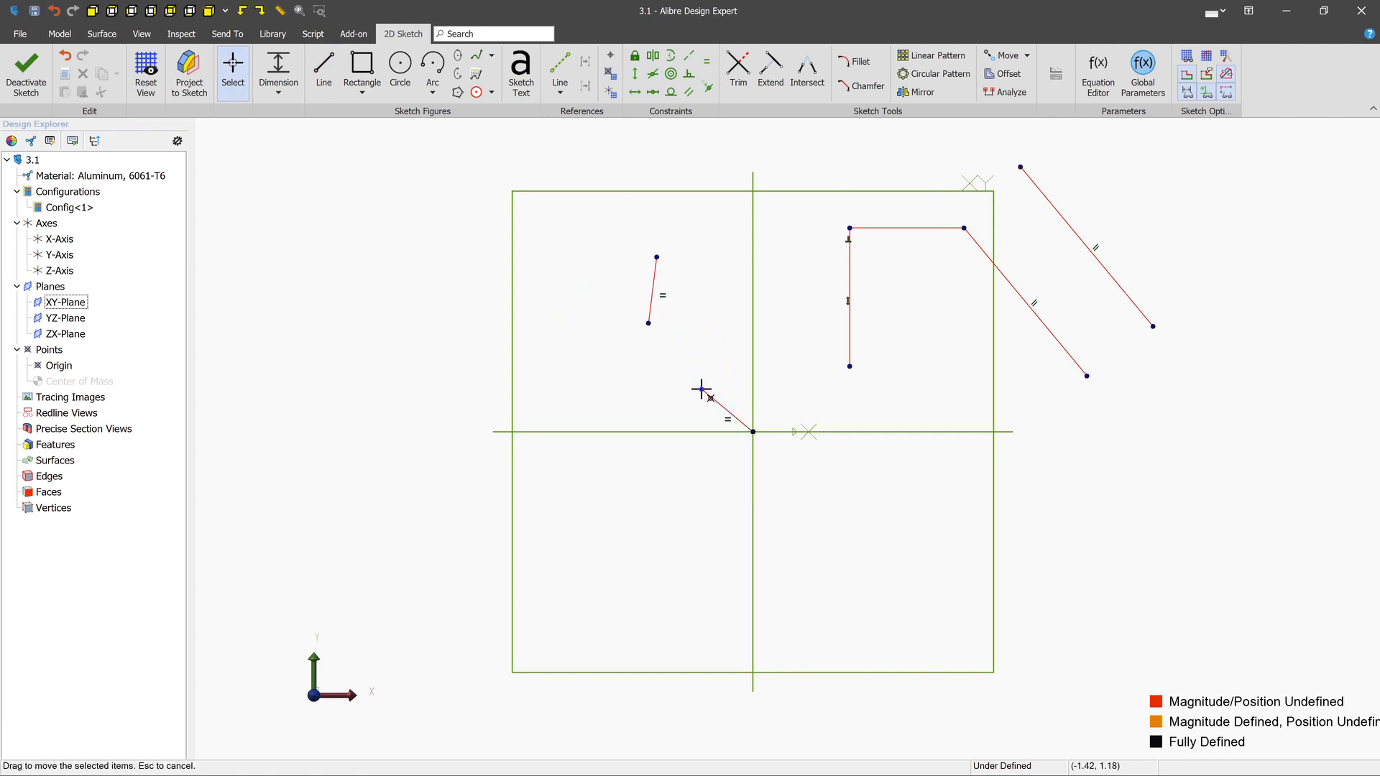
pyautogui.moveTo(702, 390); pyautogui.dragTo(657, 353)
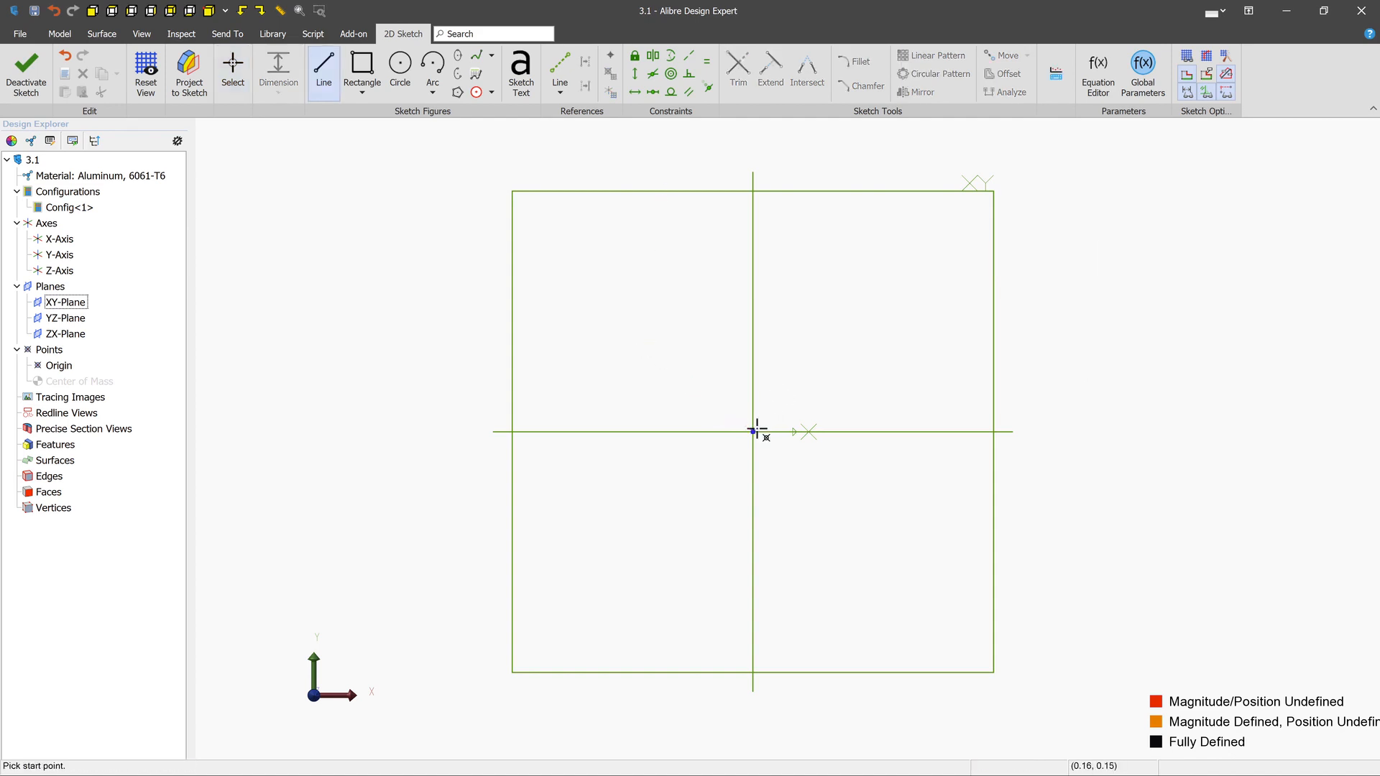
# - Sketch a line from the origin with a length of 5 cm at an angle of 45°
pyautogui.click(753, 431)
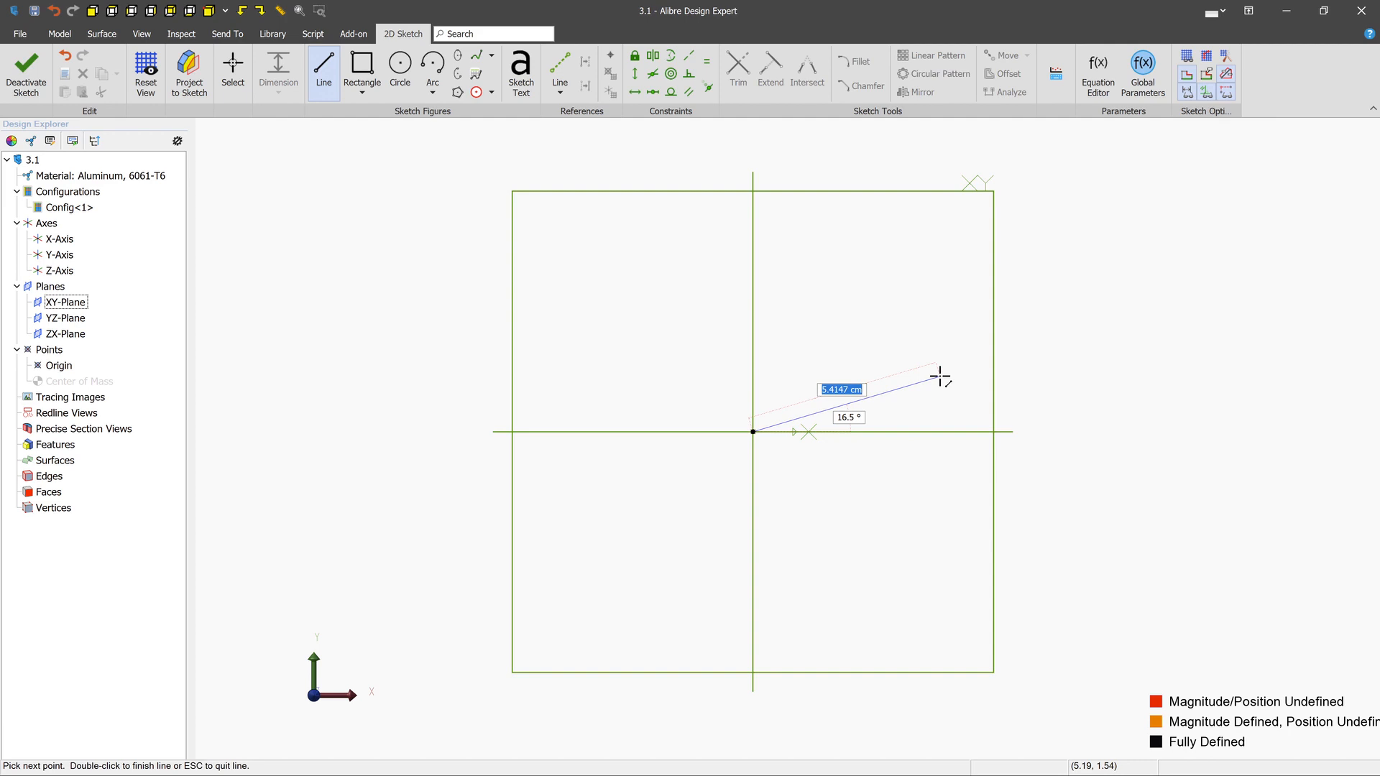
pyautogui.write('5')
pyautogui.press('Tab')
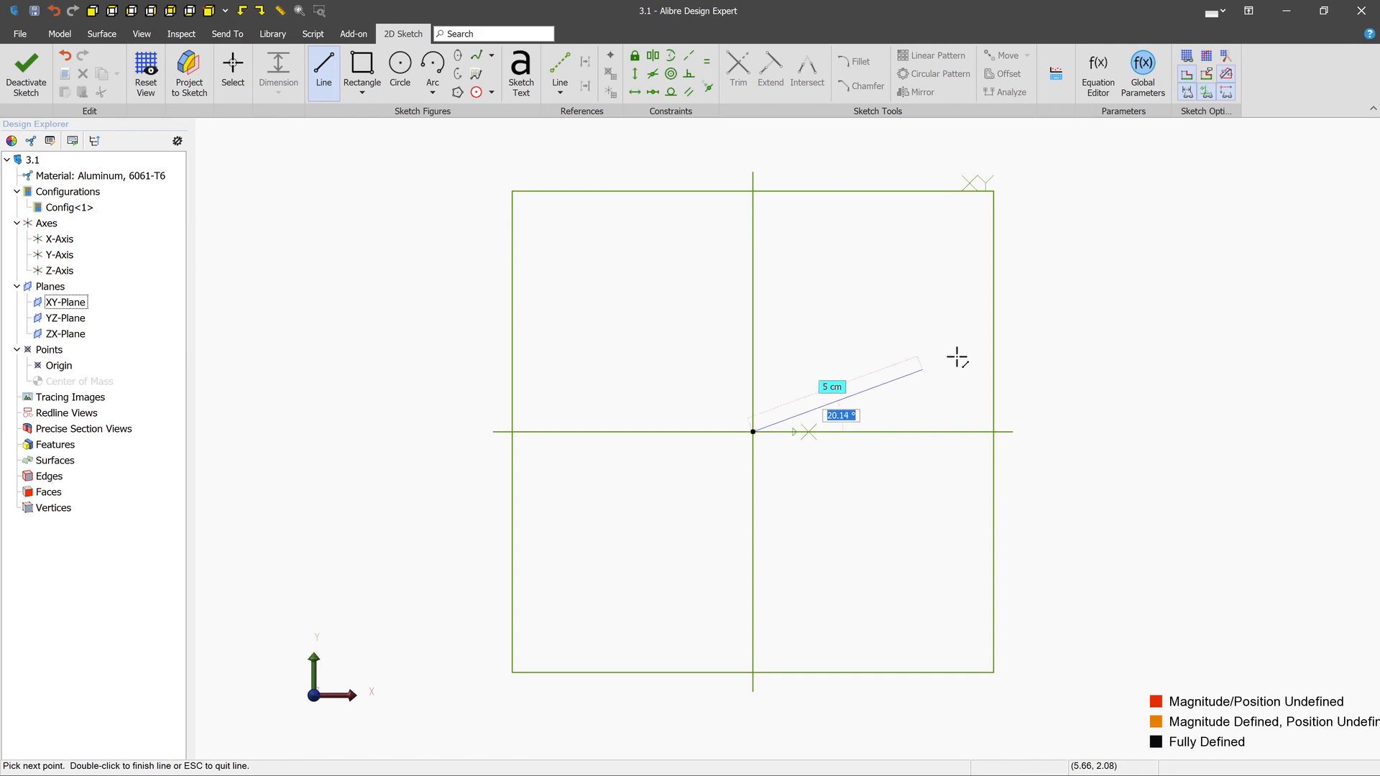
pyautogui.write('45')
pyautogui.press('Tab')
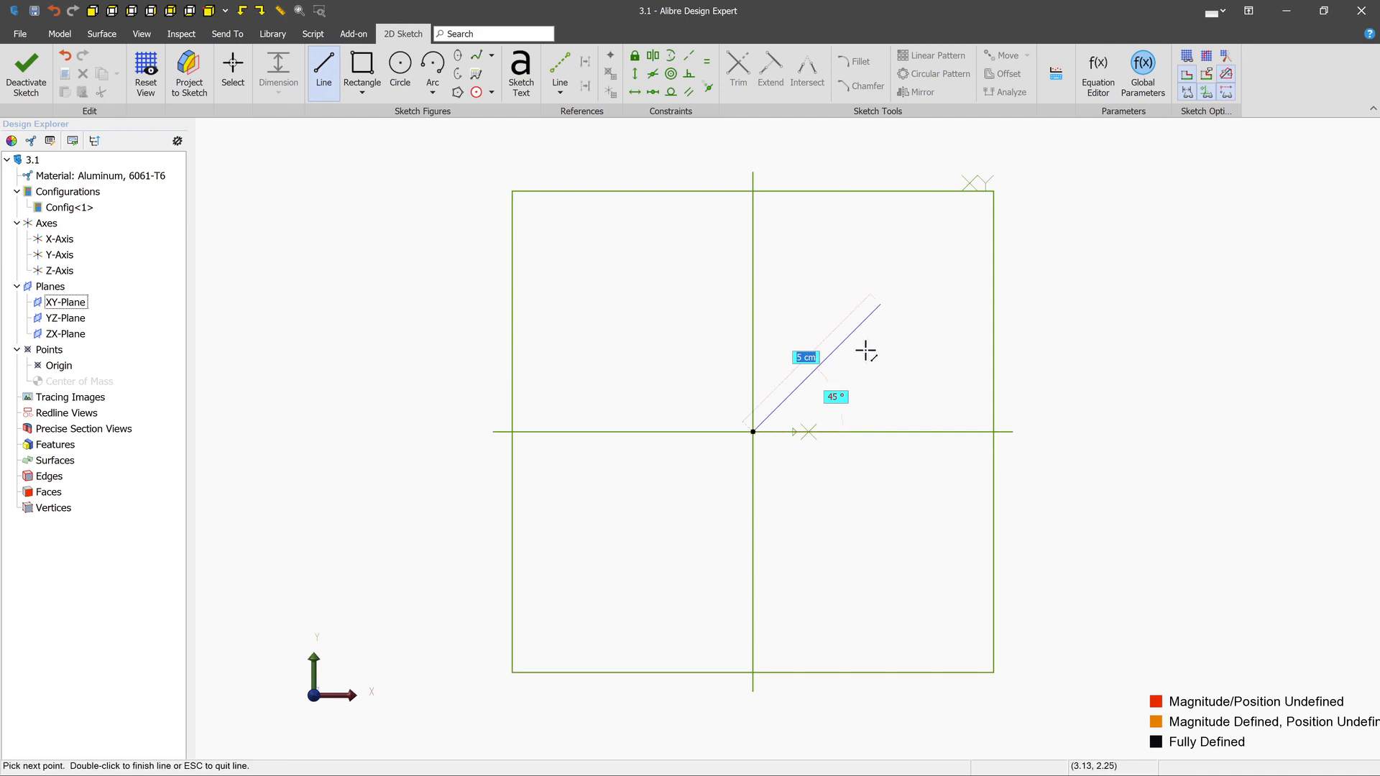
pyautogui.press('Return')
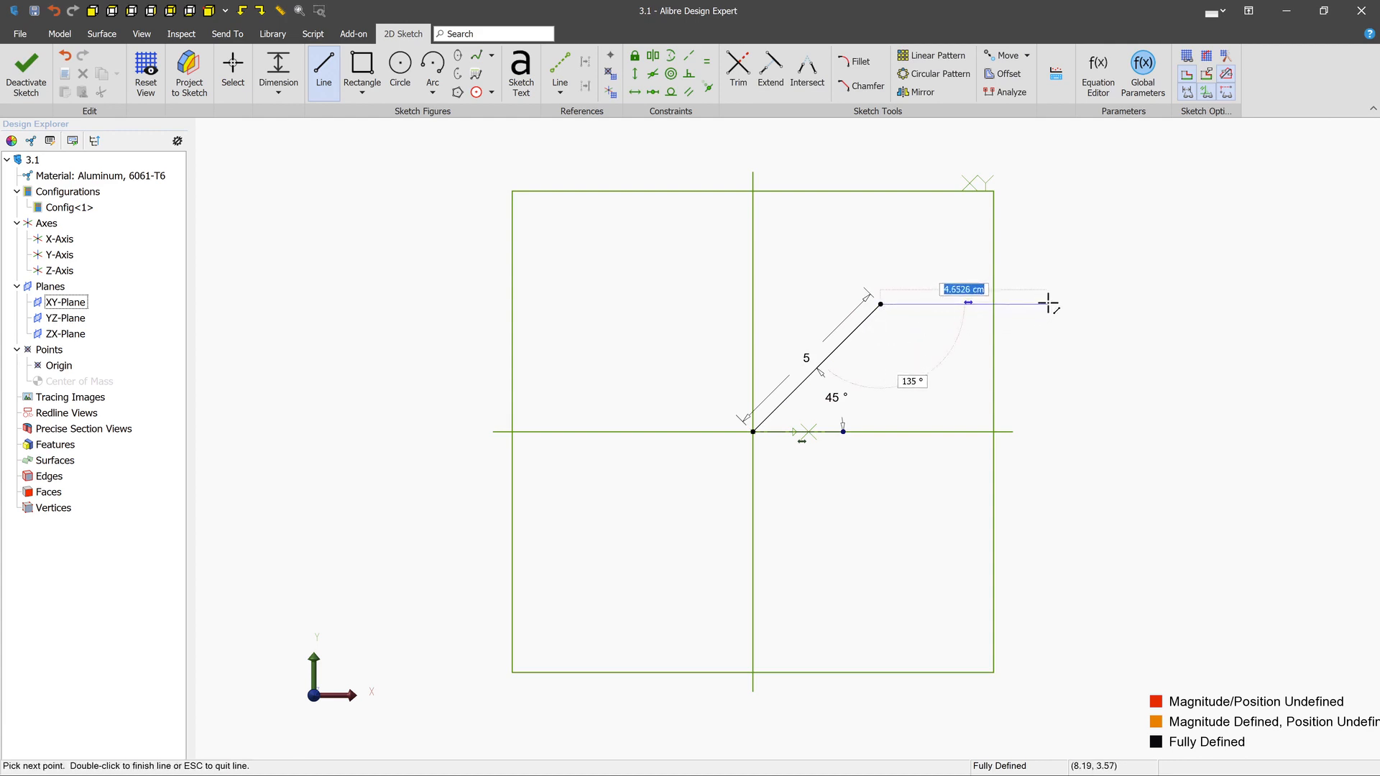
# - Continue the line with a 4 cm horizontal and a 2 cm upward segment, and close the profile along the vertical axis to the origin
pyautogui.write('4')
pyautogui.press('Tab')
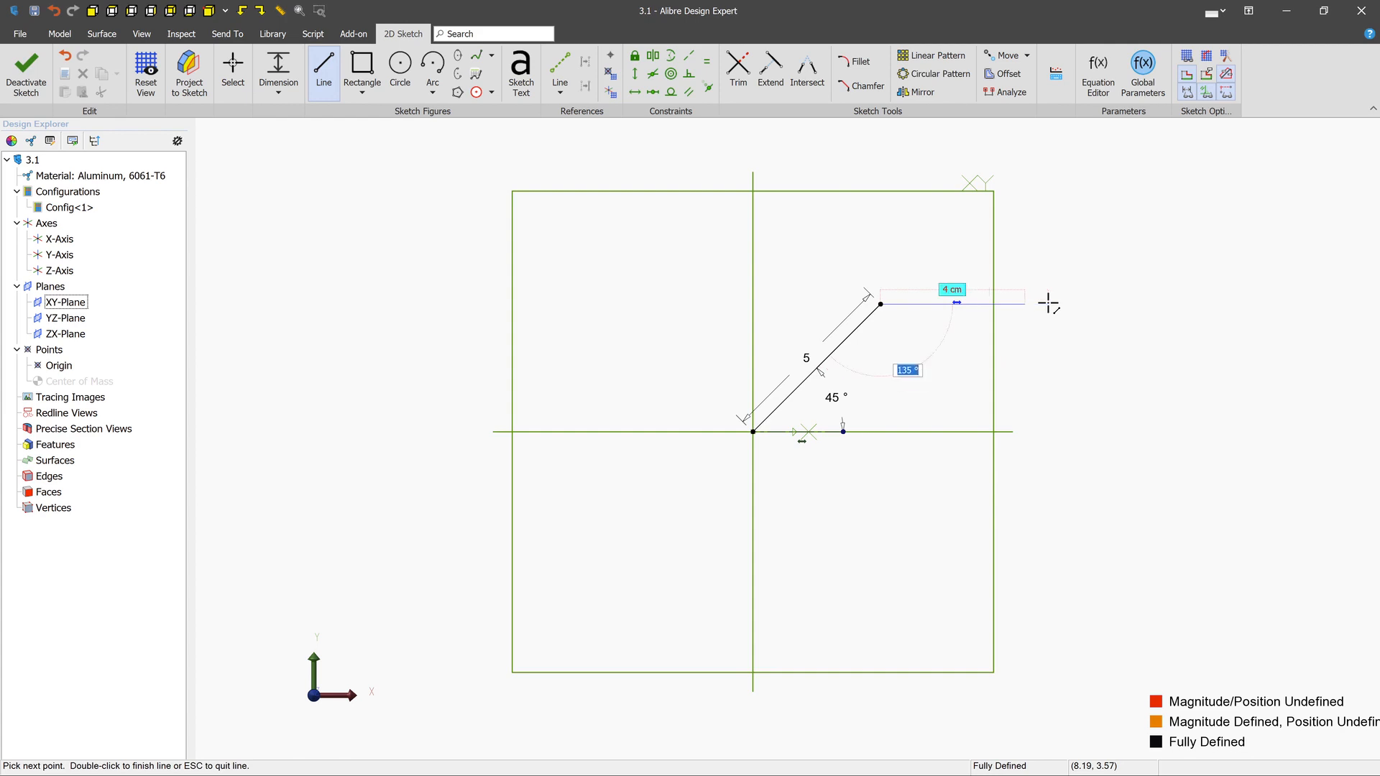
pyautogui.press('Return')
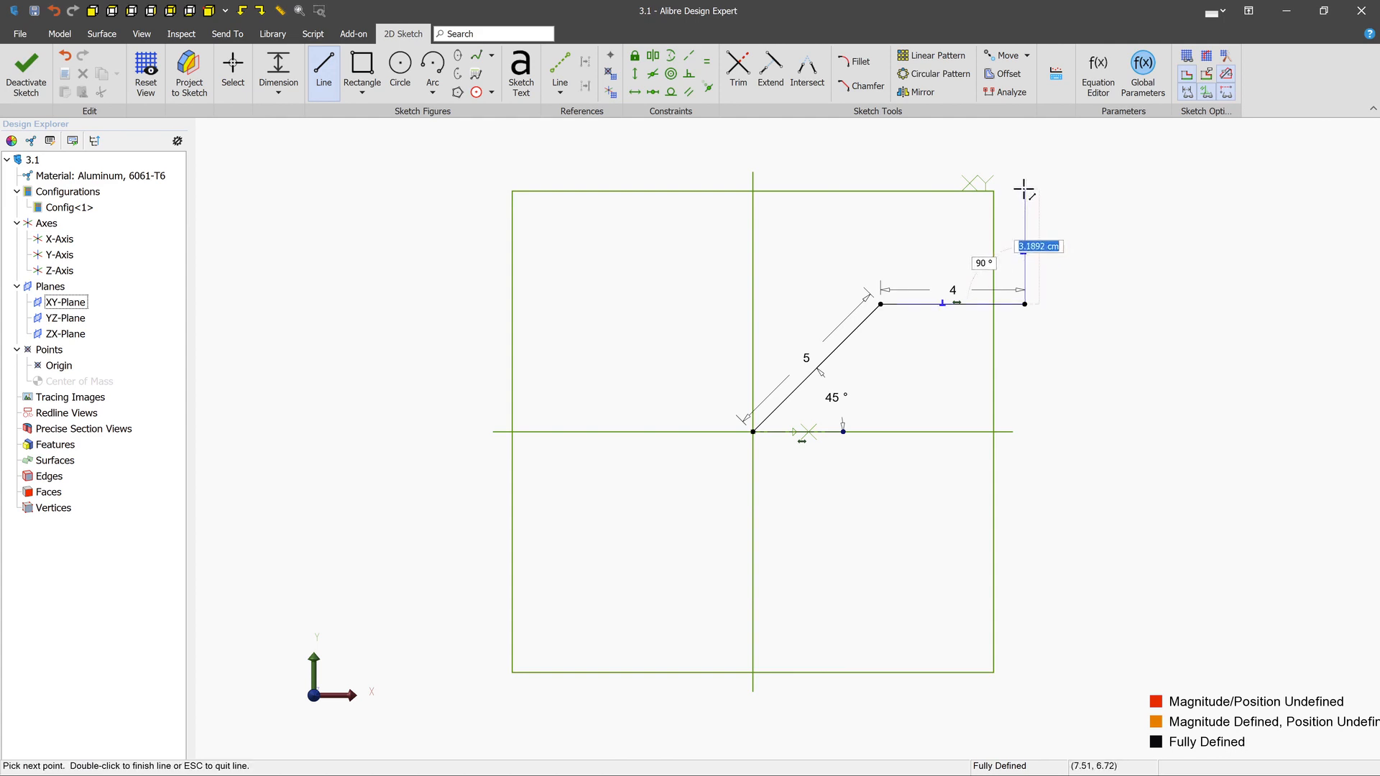
pyautogui.write('2')
pyautogui.press('Tab')
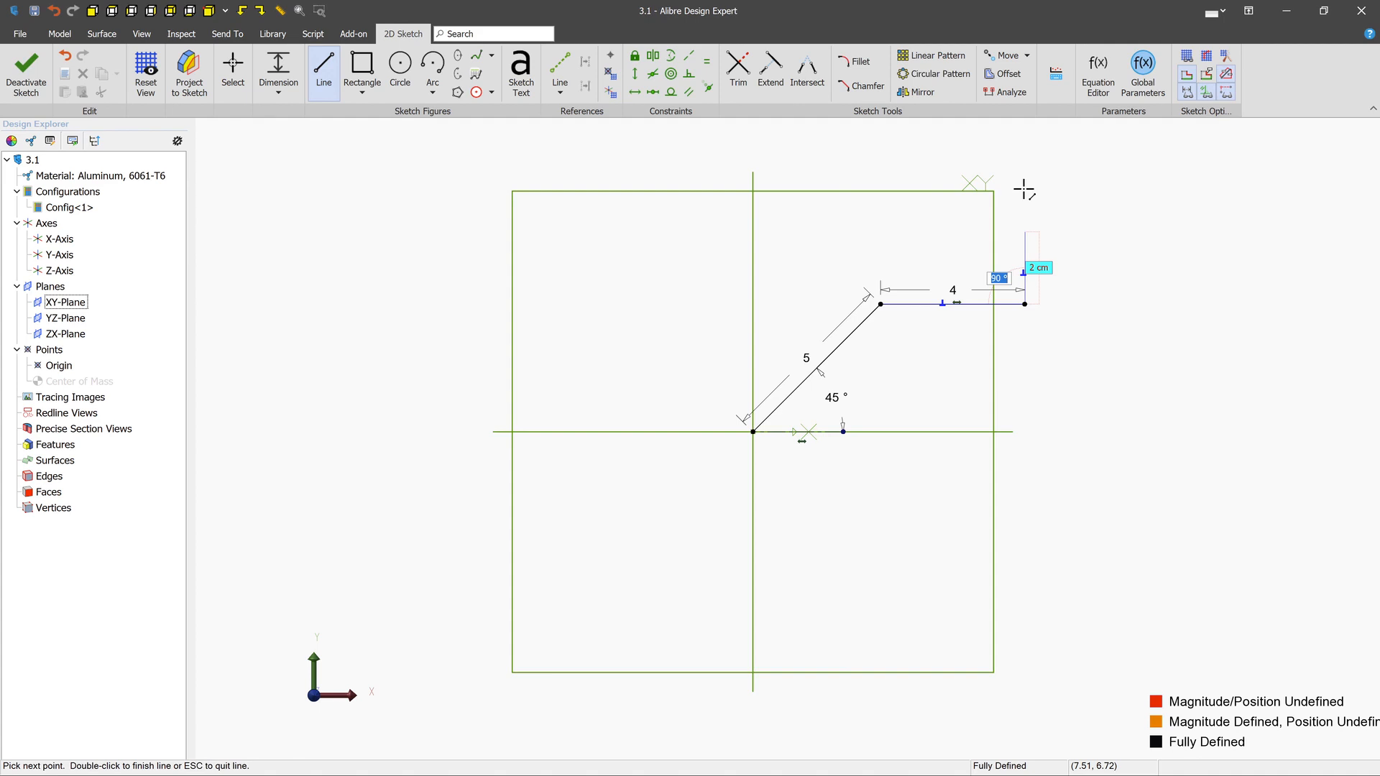
pyautogui.click(1023, 190)
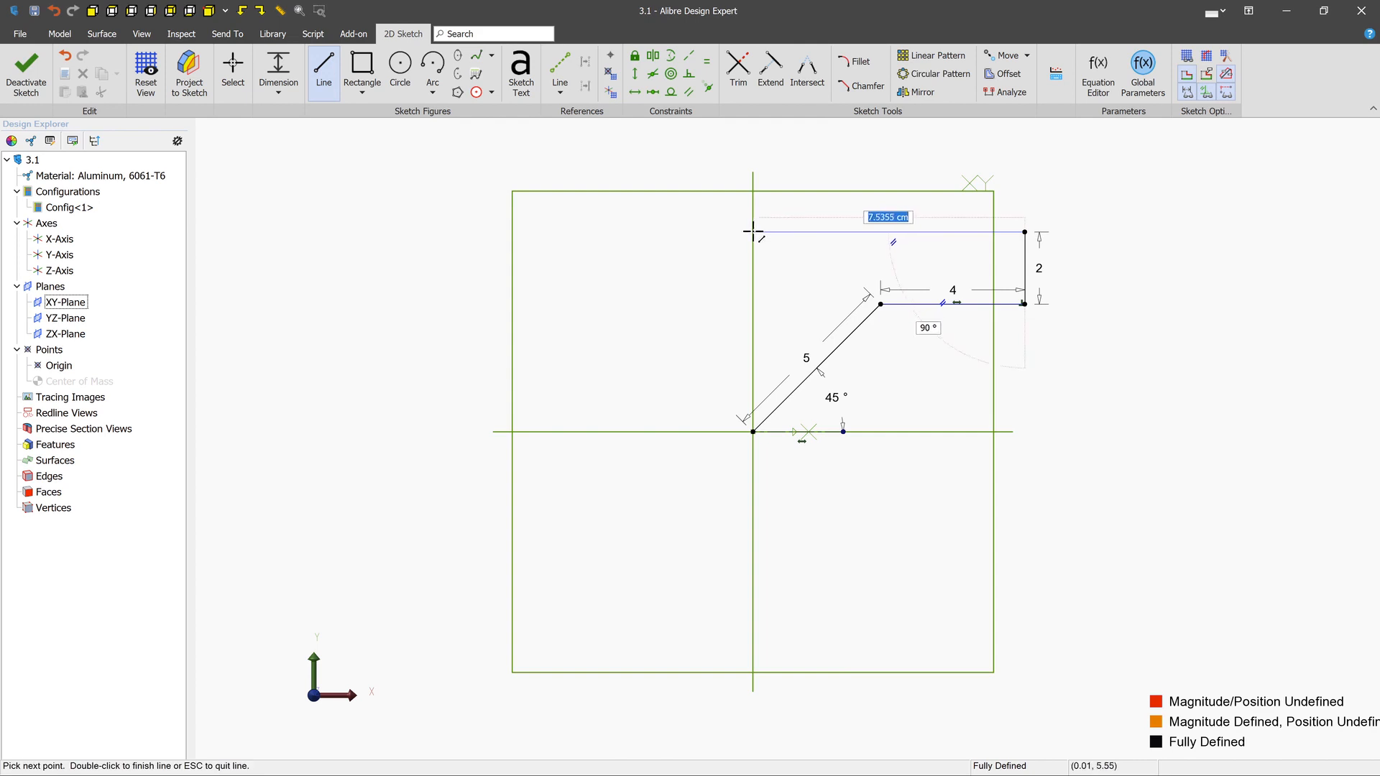
pyautogui.click(752, 232)
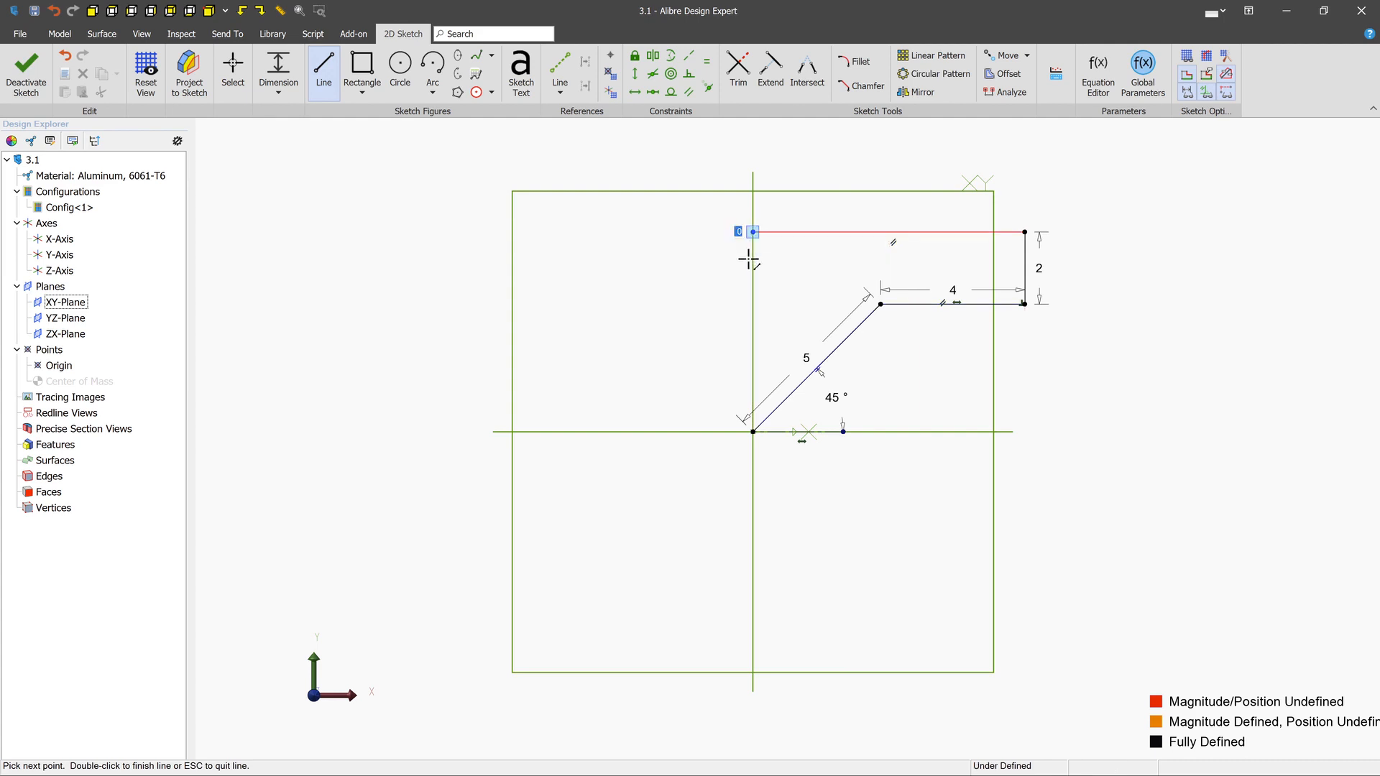
pyautogui.click(753, 431)
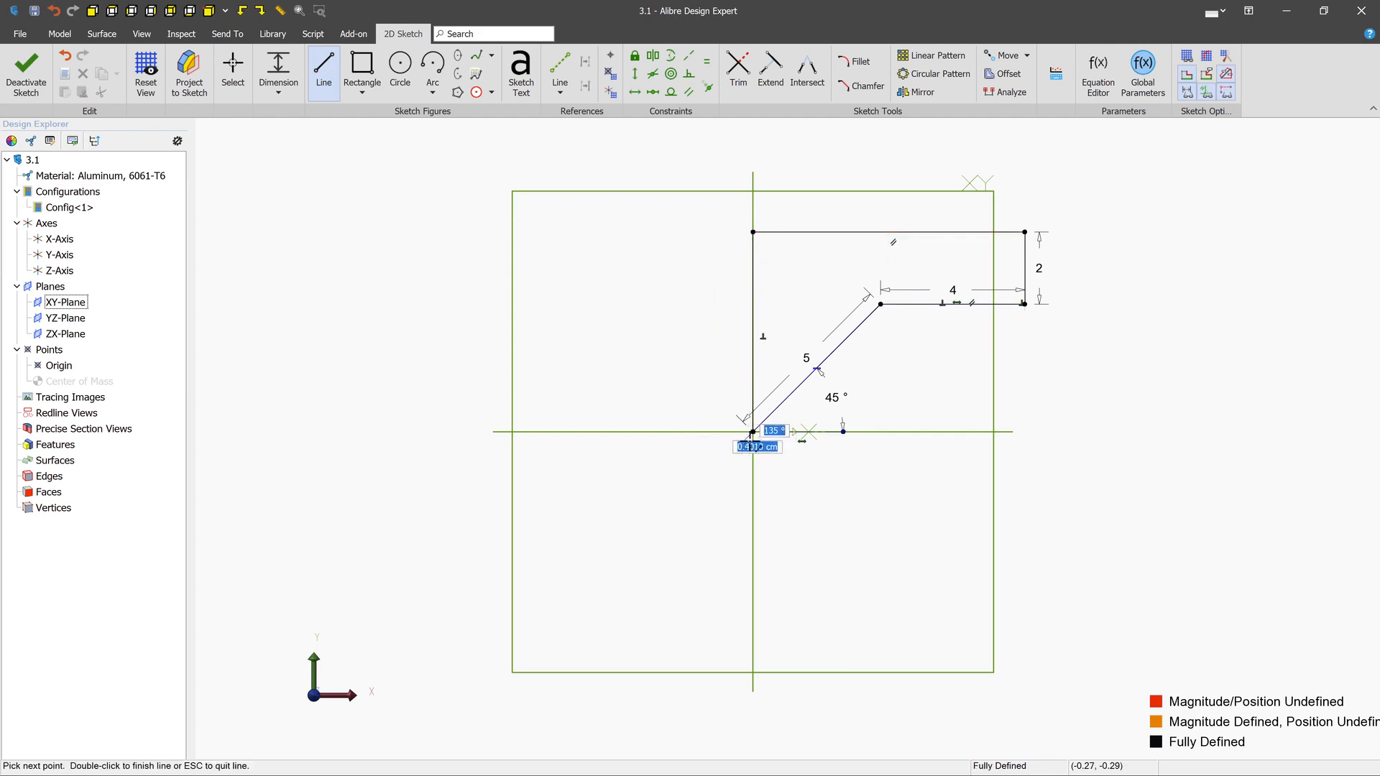
# - Start another line to the left of the closed profile and toggle real-time dimensioning
pyautogui.click(540, 378)
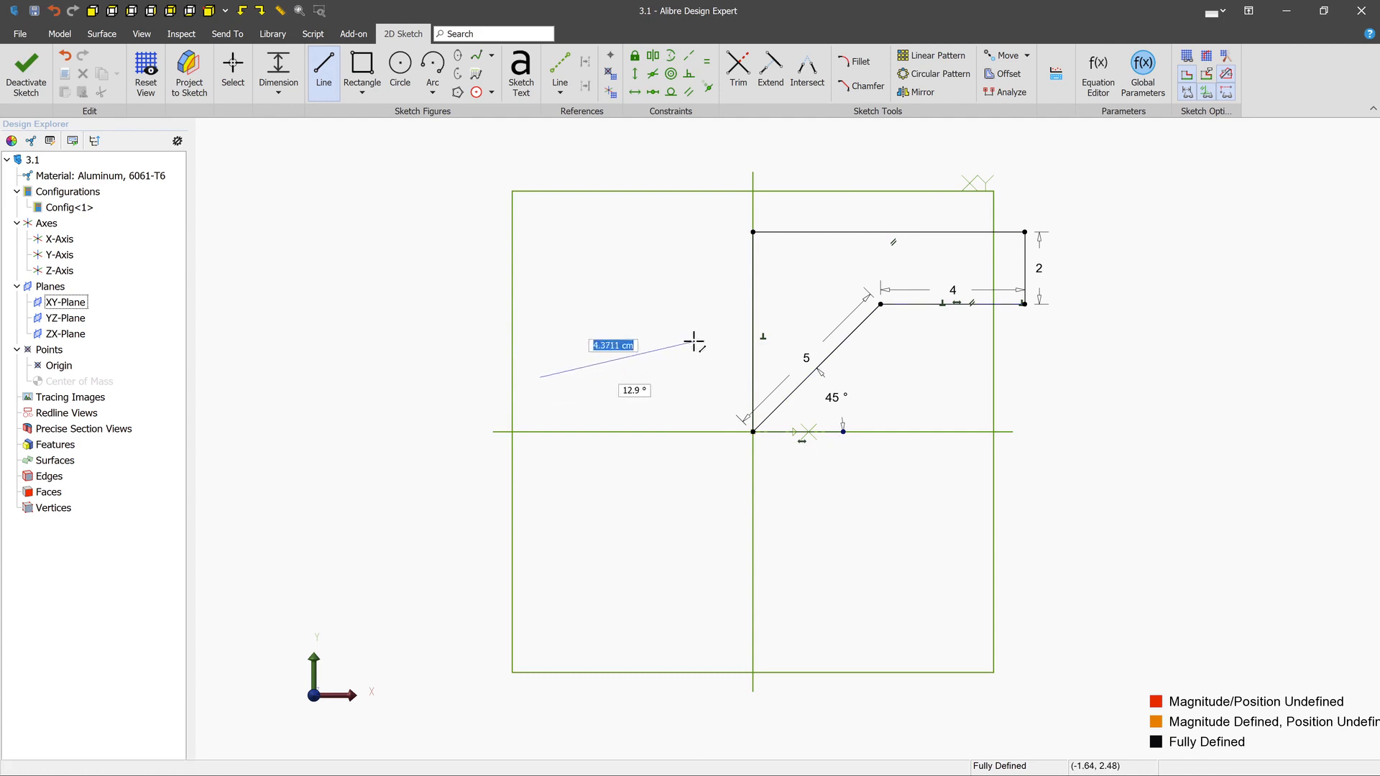
pyautogui.click(1227, 76)
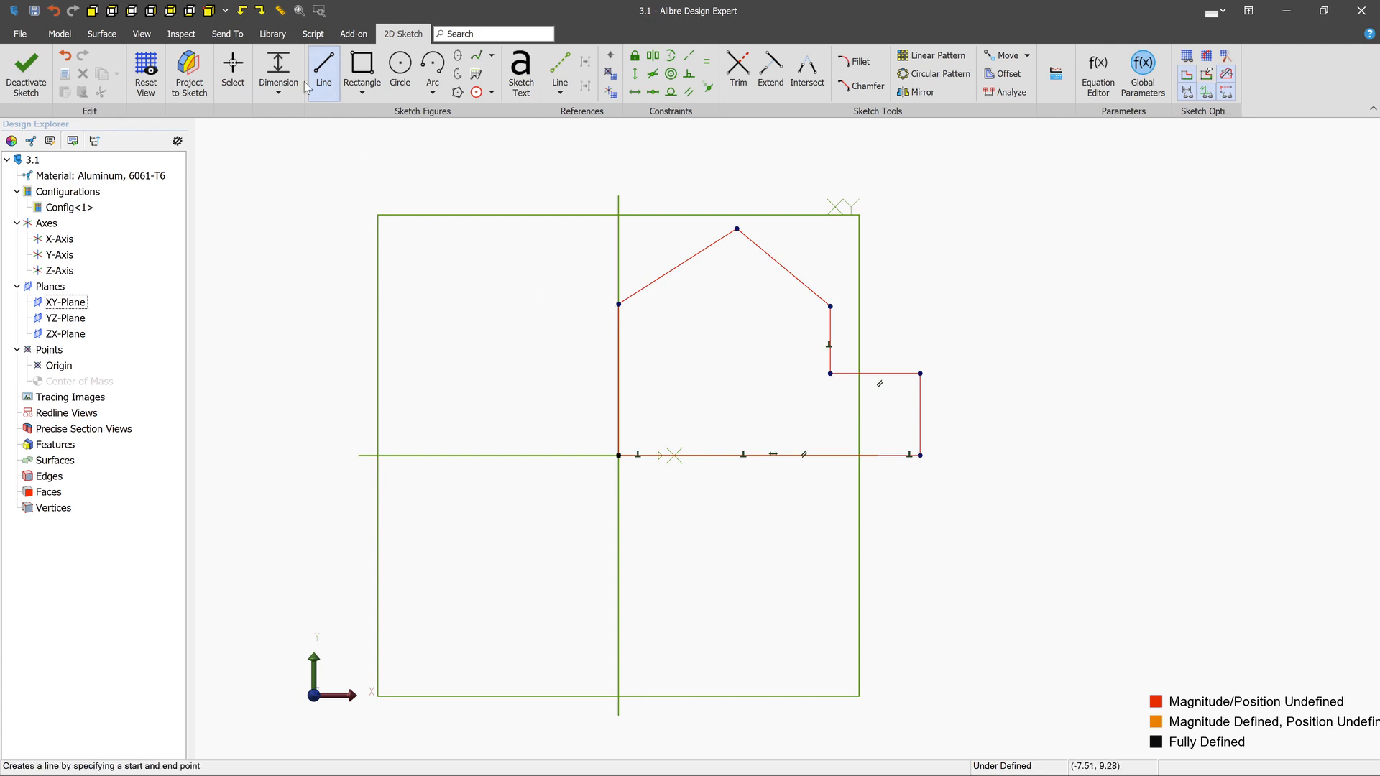
# - Dimension the house-shaped profile's bottom edge as 9 cm, and change that dimension to 7 cm
pyautogui.press('Escape')
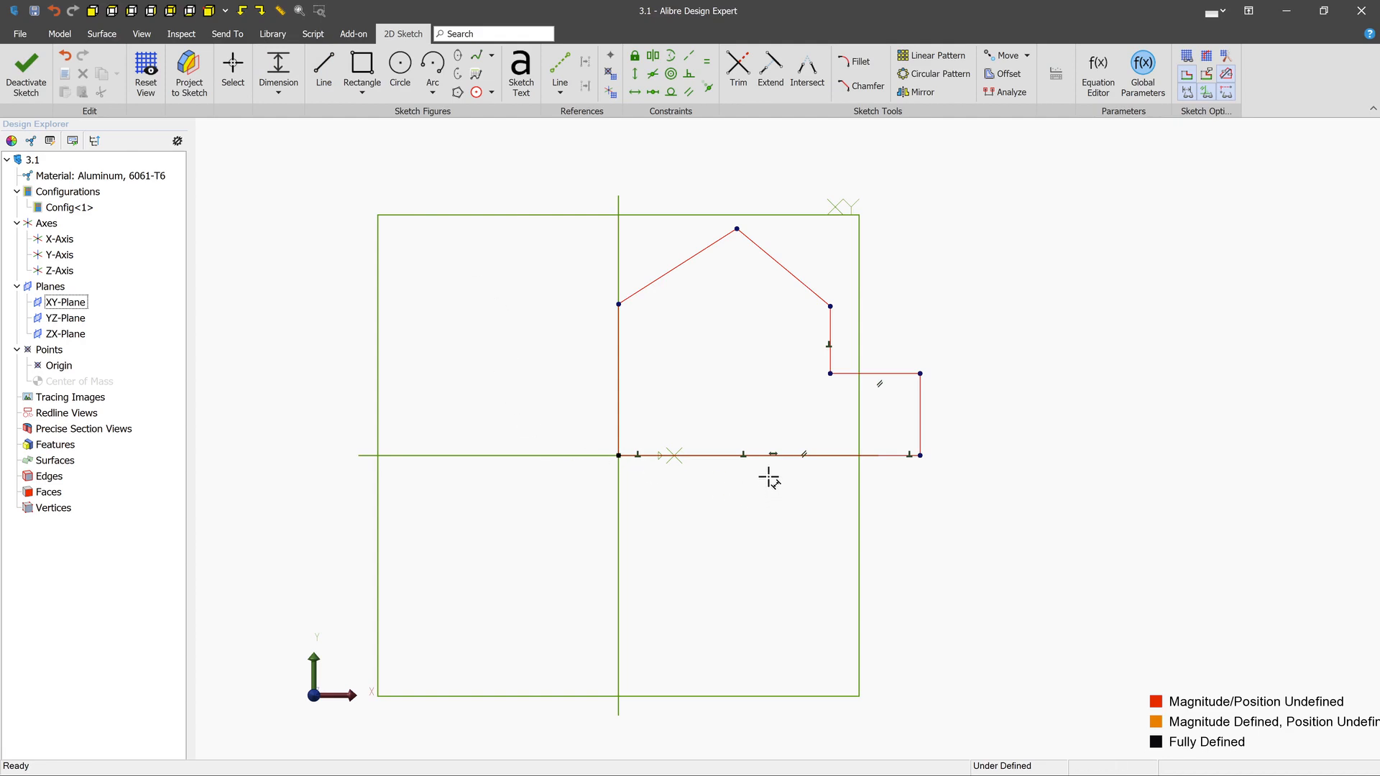
pyautogui.click(761, 456)
pyautogui.click(762, 456)
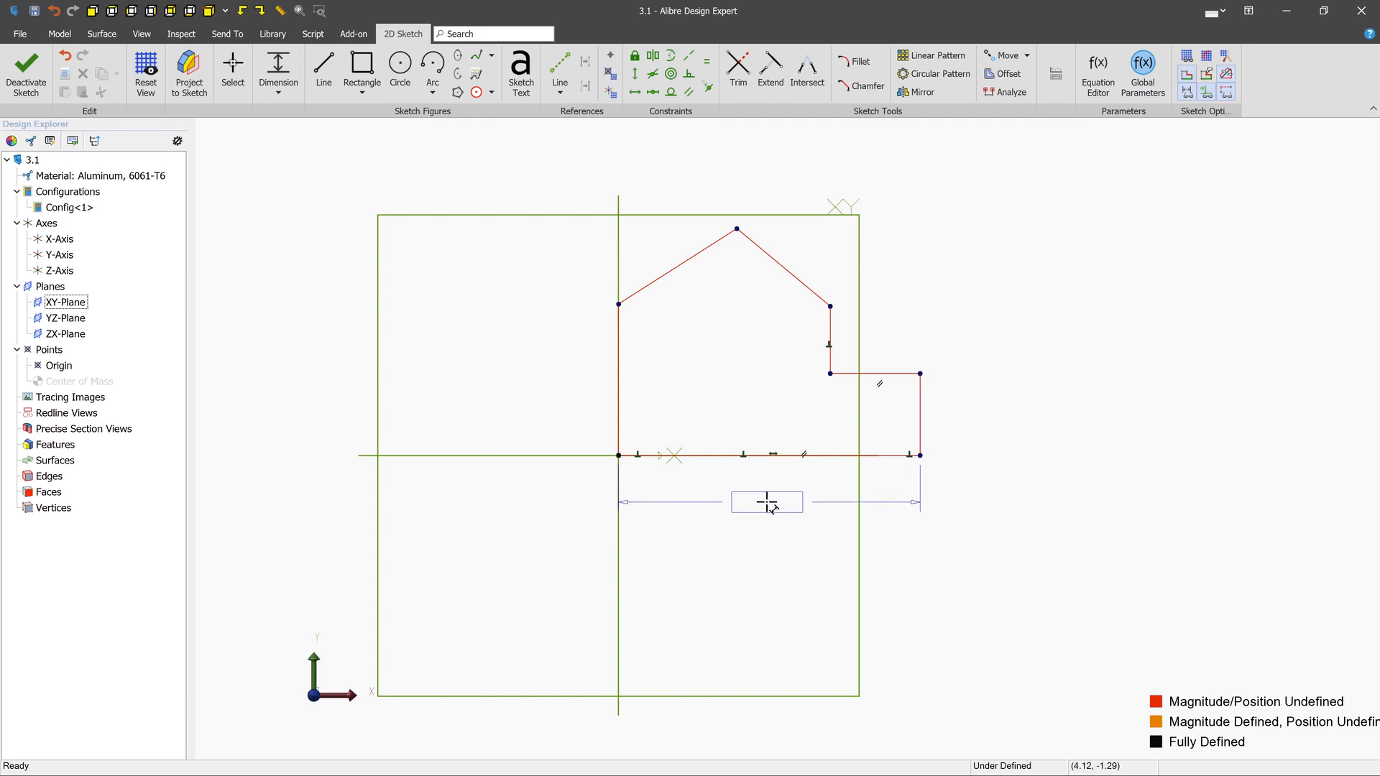
pyautogui.click(766, 503)
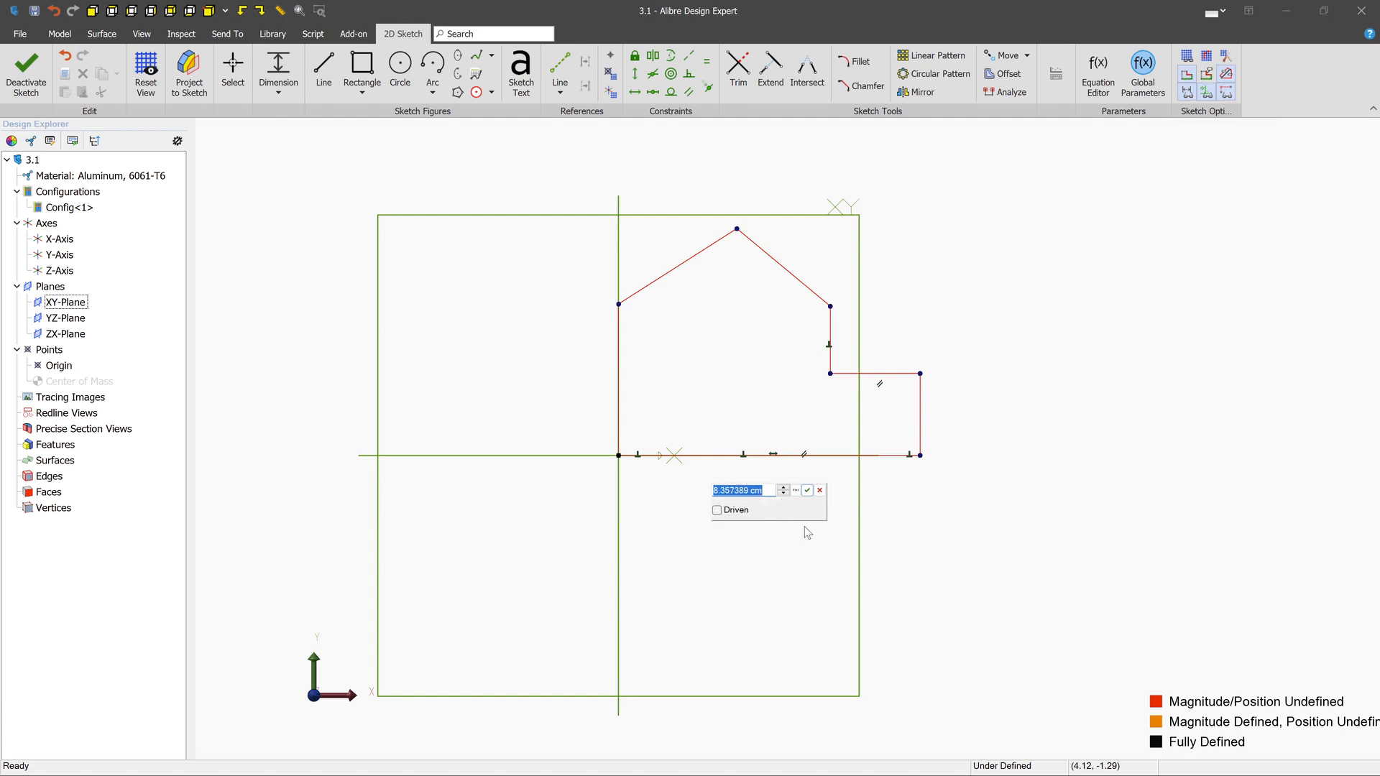
pyautogui.write('9')
pyautogui.press('Return')
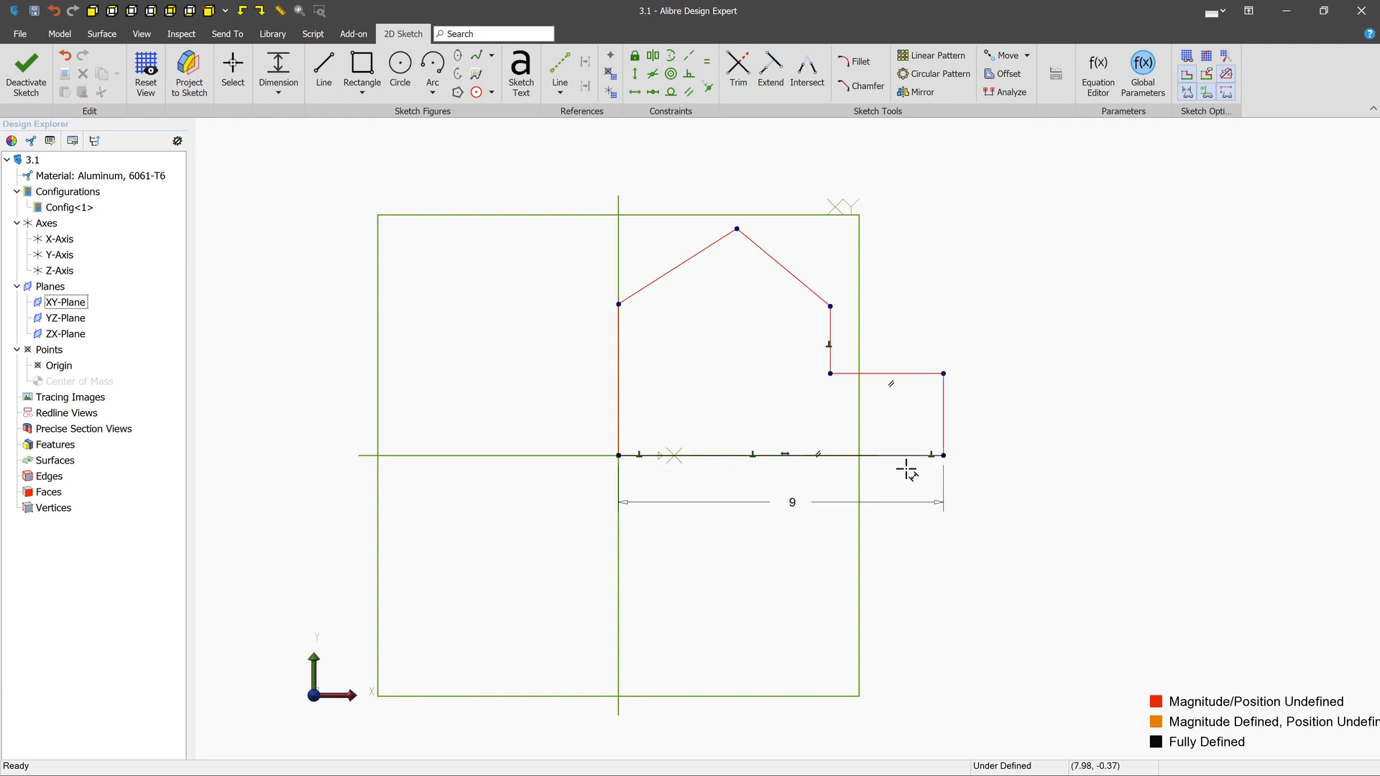
pyautogui.doubleClick(791, 505)
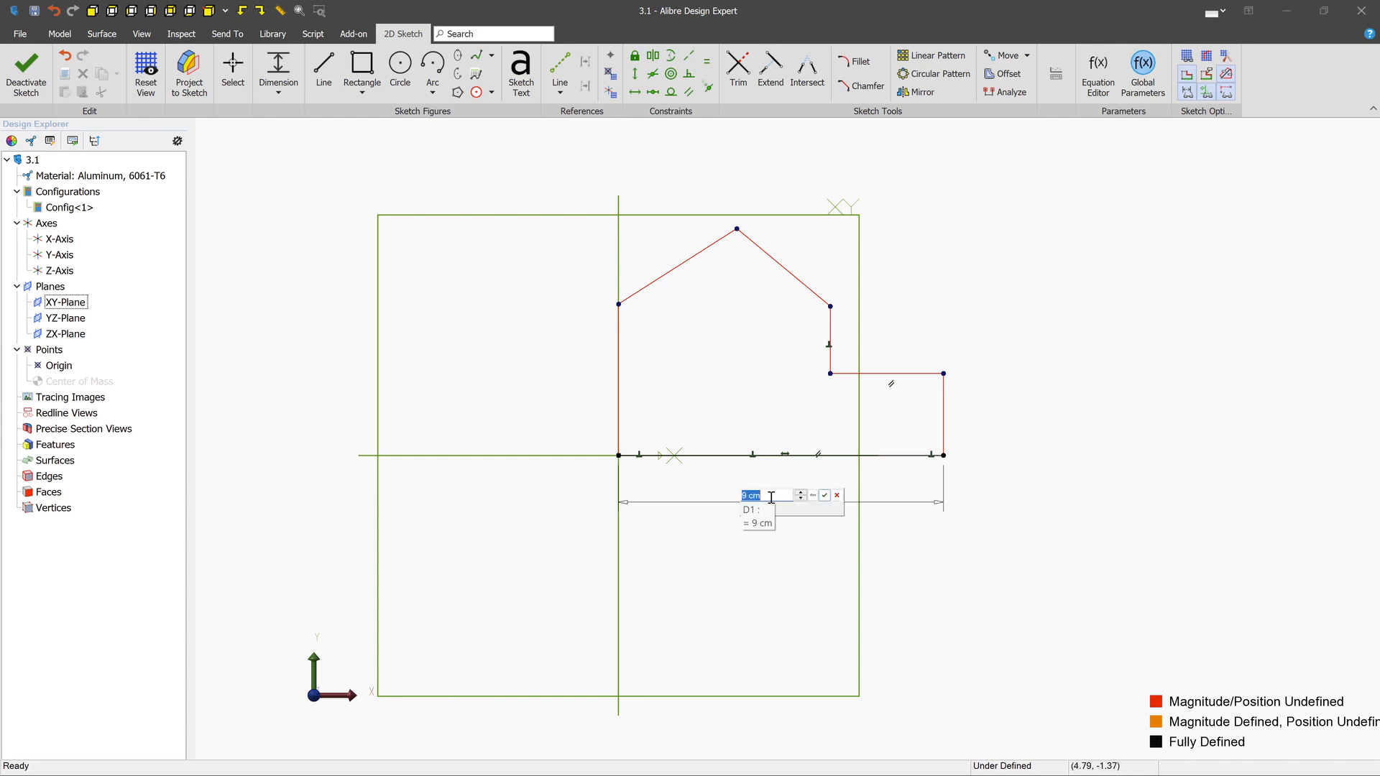
pyautogui.press('Return')
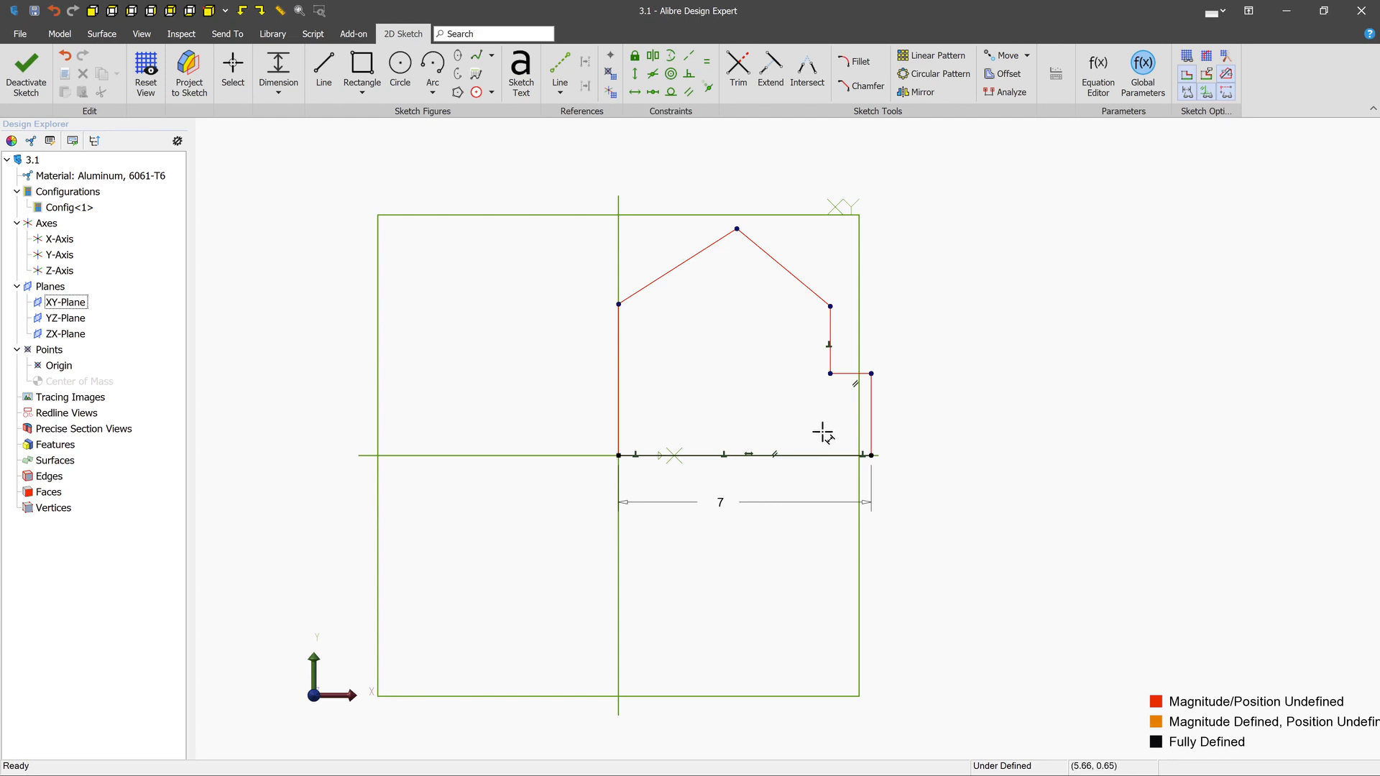
# - Dimension the length of the profile's upper-left sloped edge as 4 cm
pyautogui.click(665, 275)
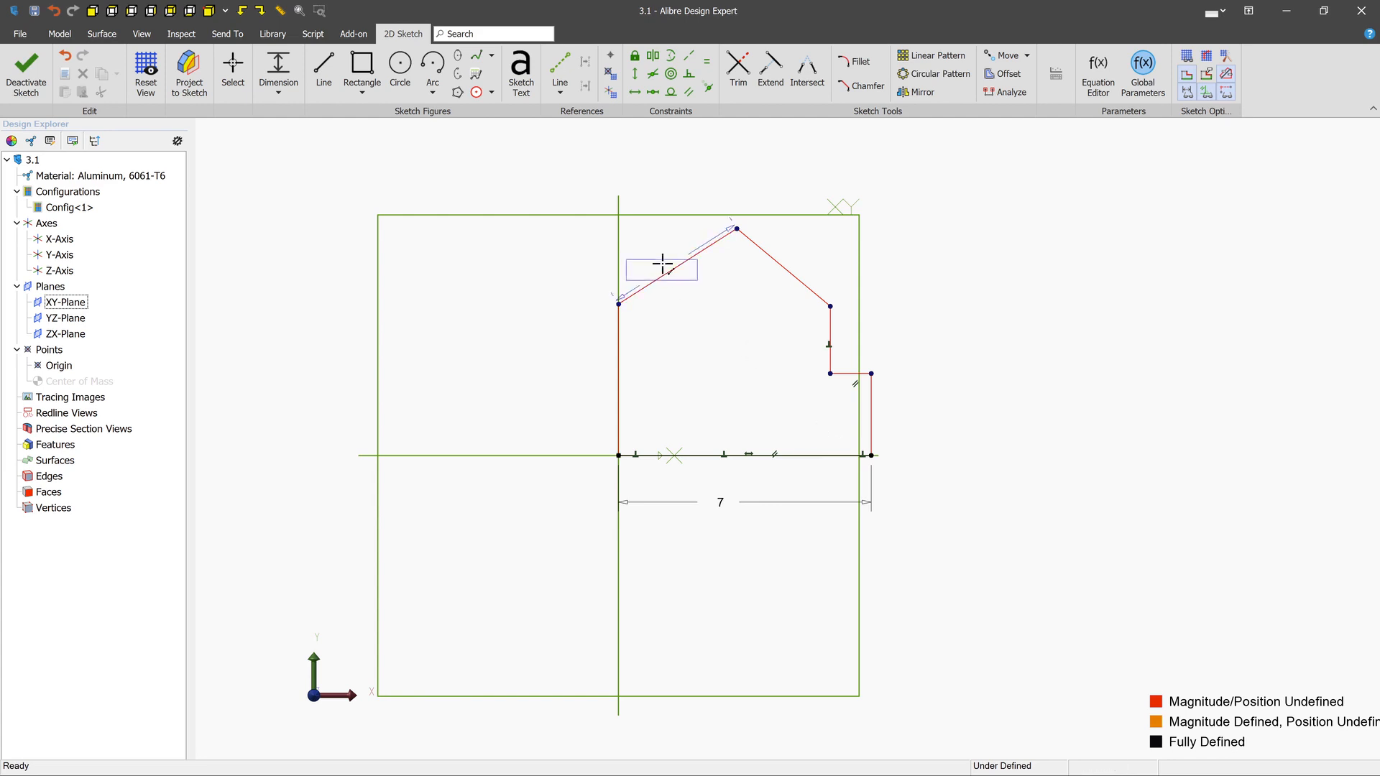
pyautogui.click(654, 239)
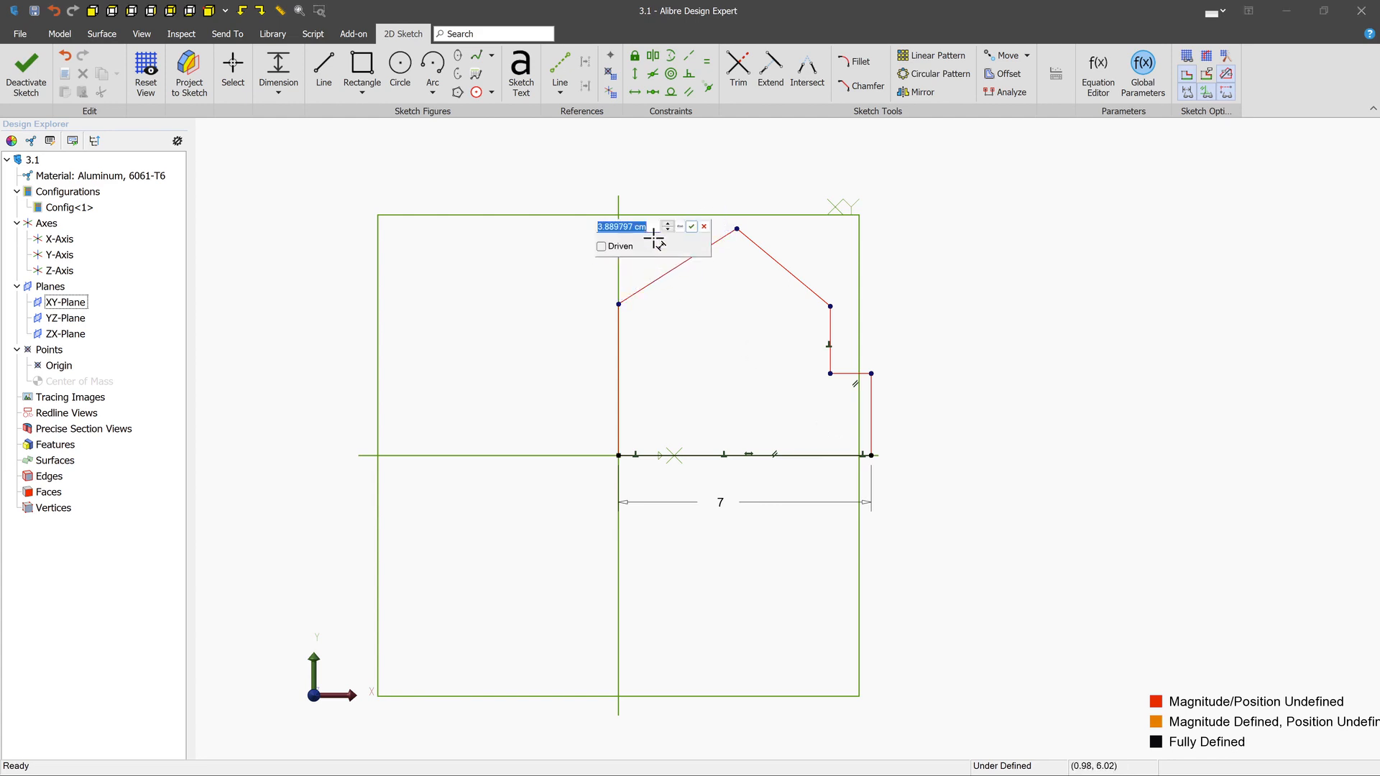
pyautogui.write('4')
pyautogui.press('Return')
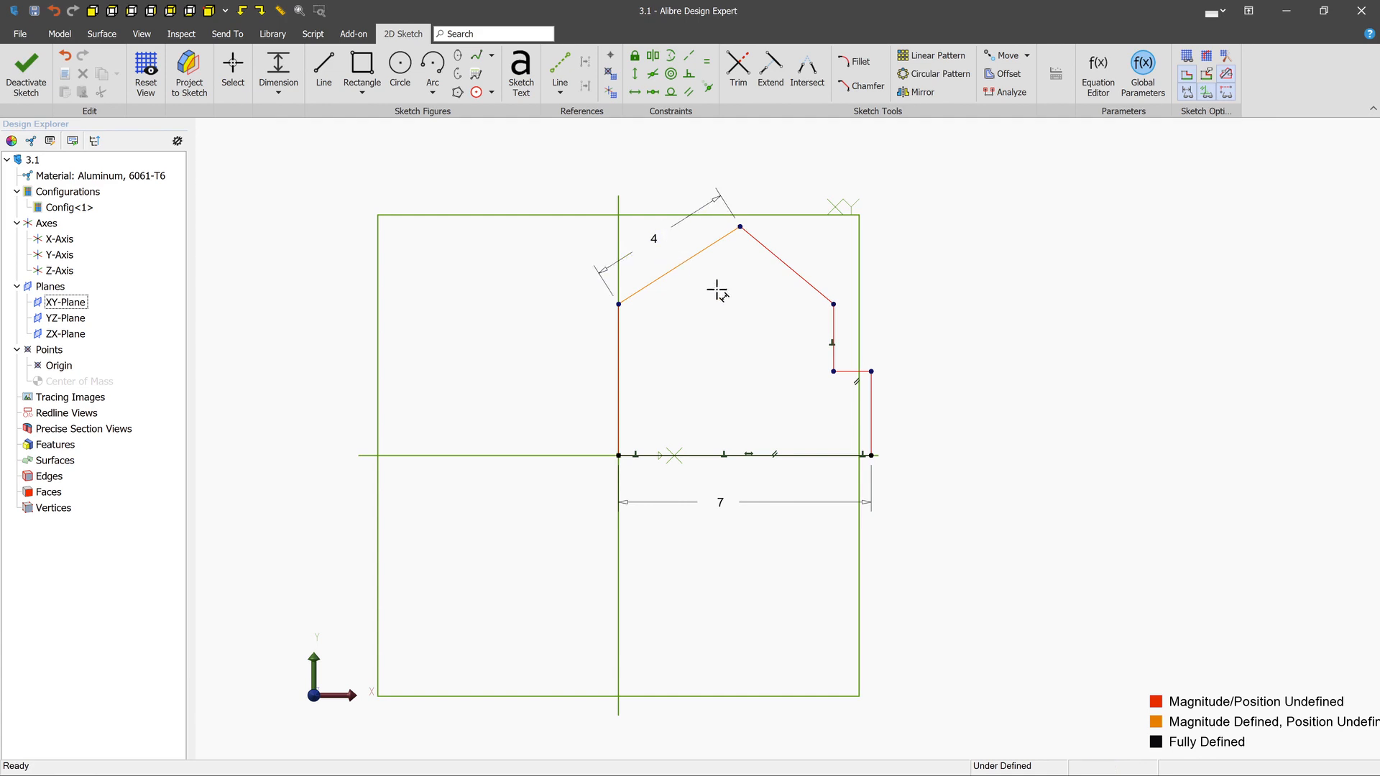
# - Try a 4 cm horizontal dimension between the origin and the profile's inner step corner, and undo it
pyautogui.click(618, 455)
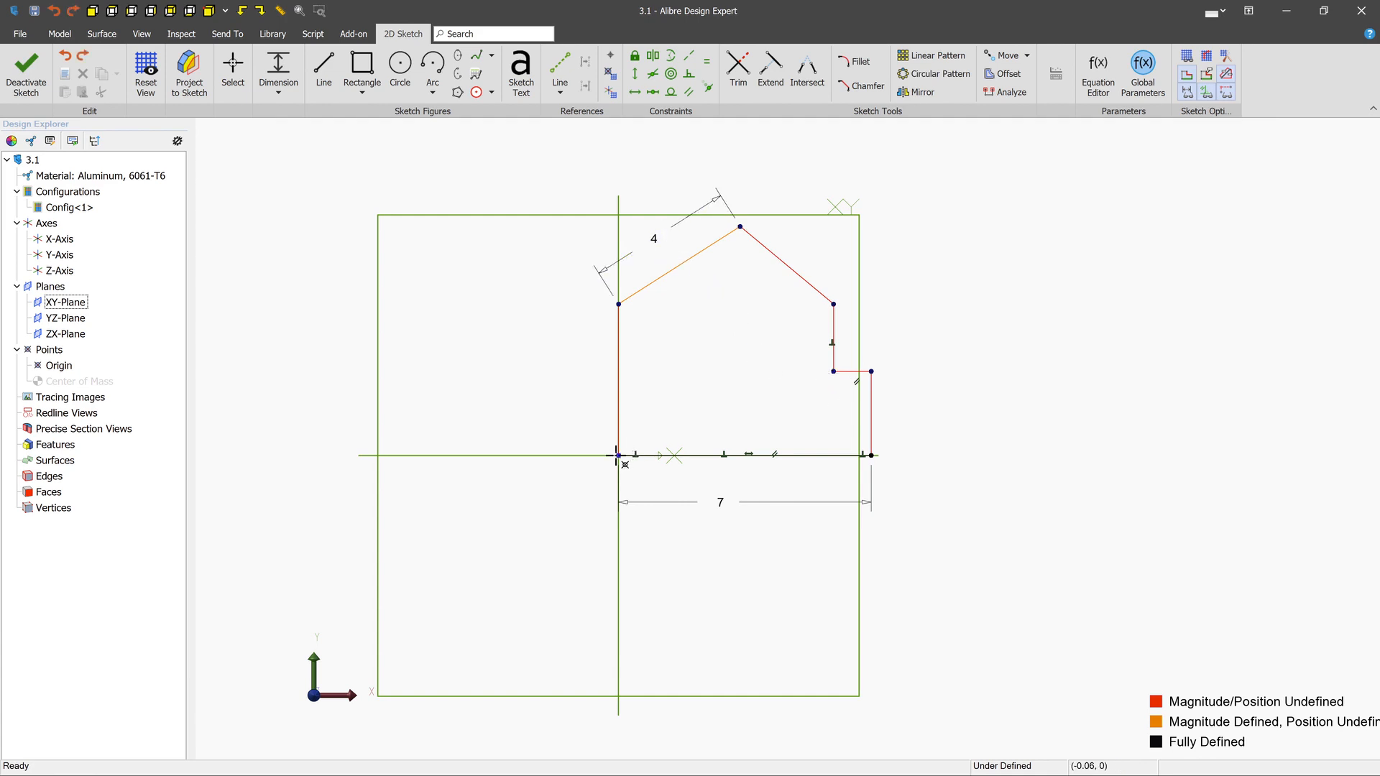
pyautogui.click(832, 371)
pyautogui.click(753, 472)
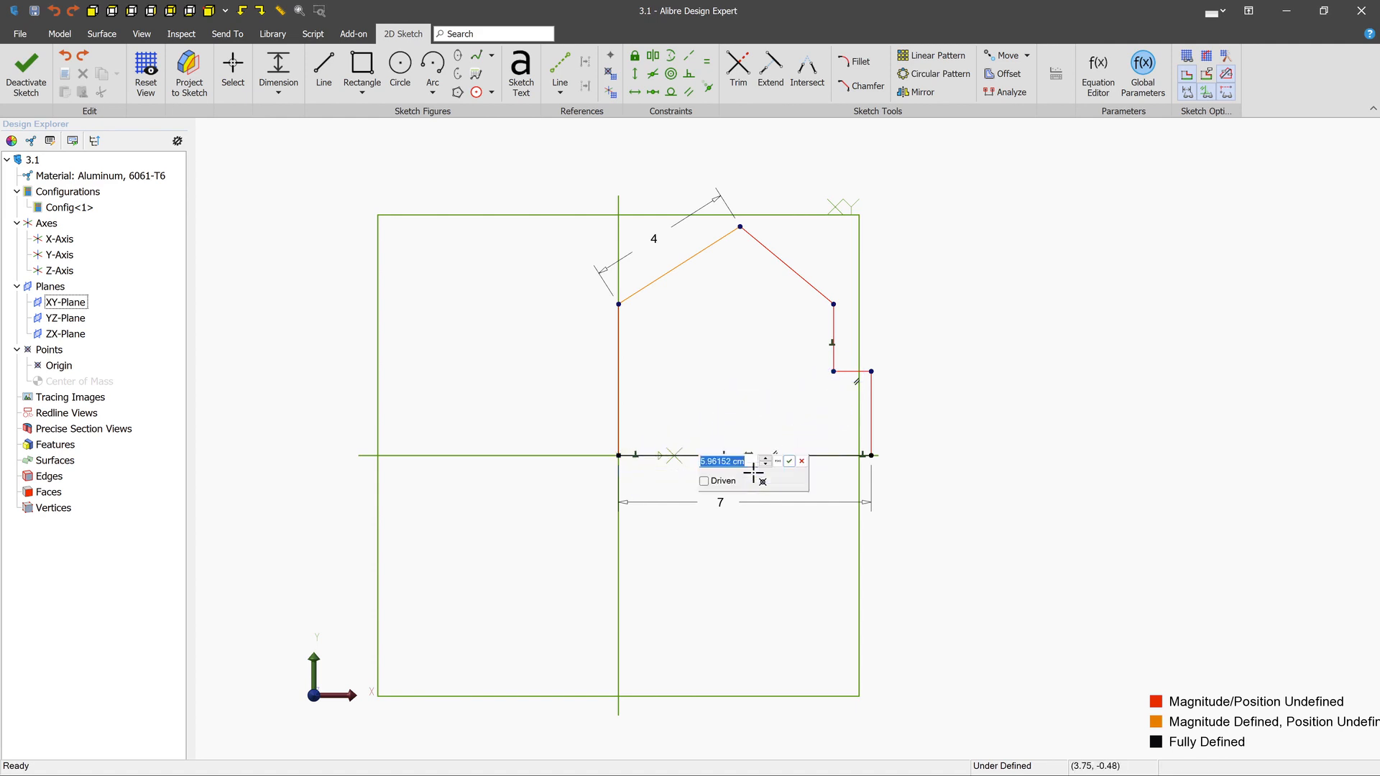
pyautogui.write('4')
pyautogui.press('Return')
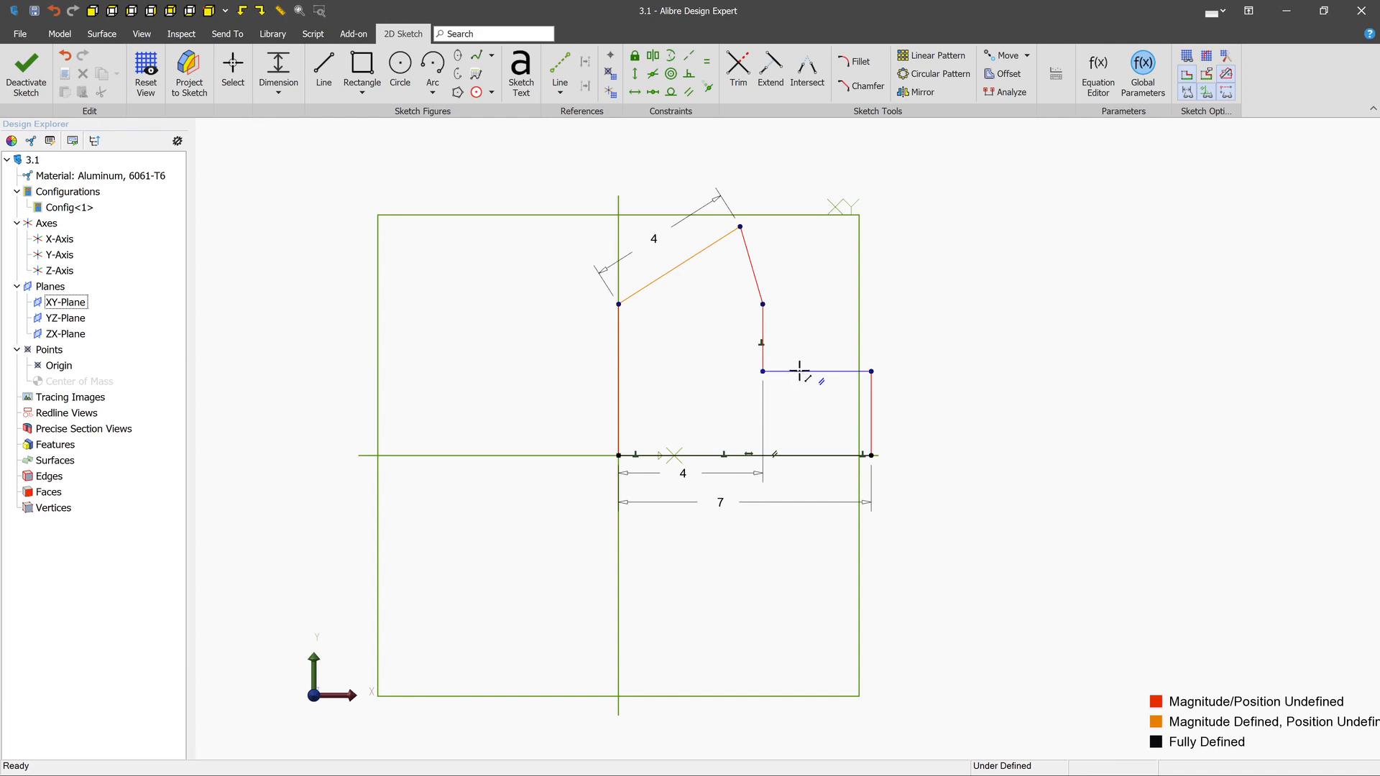
pyautogui.hotkey('ctrl', 'z')
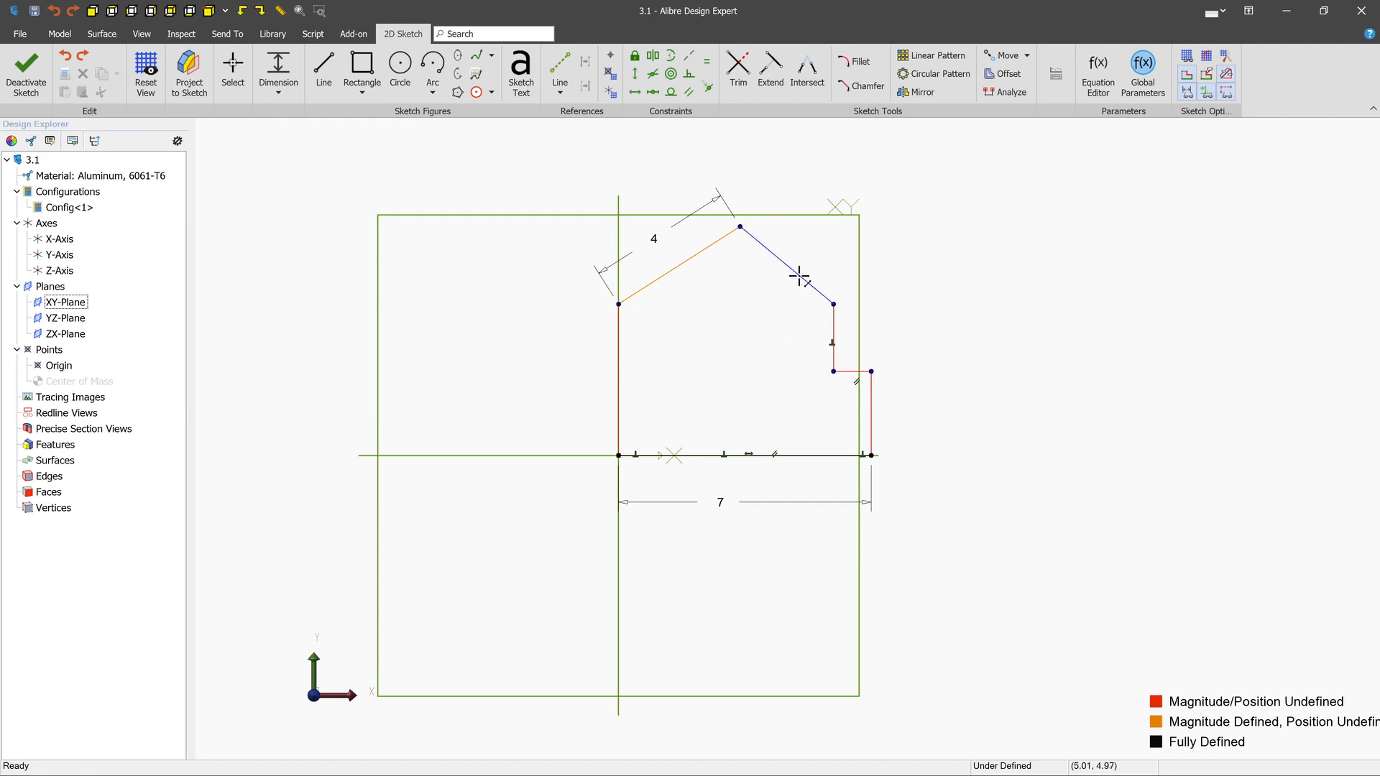
# - Dimension the angle between the profile's upper-right sloped edge and the short vertical edge below it as 135°
pyautogui.click(830, 331)
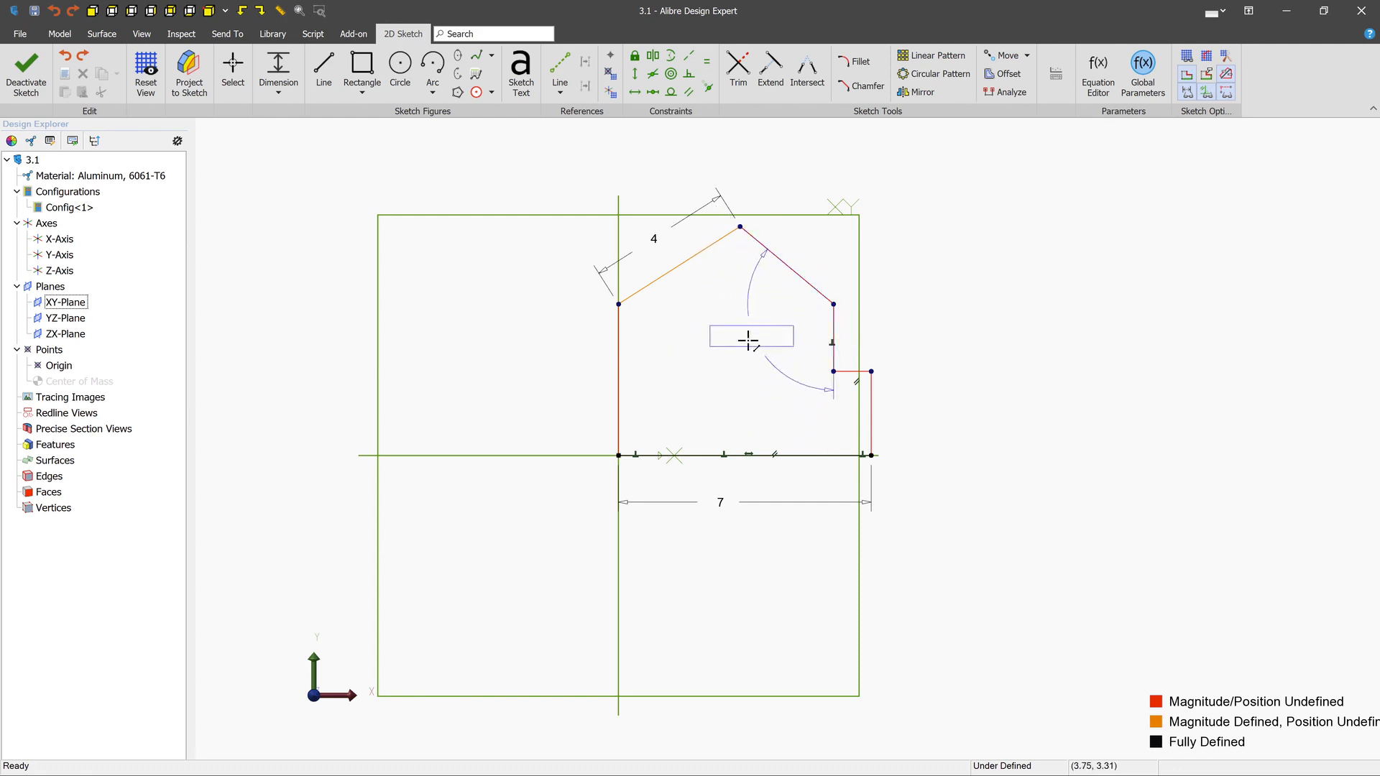
pyautogui.click(756, 330)
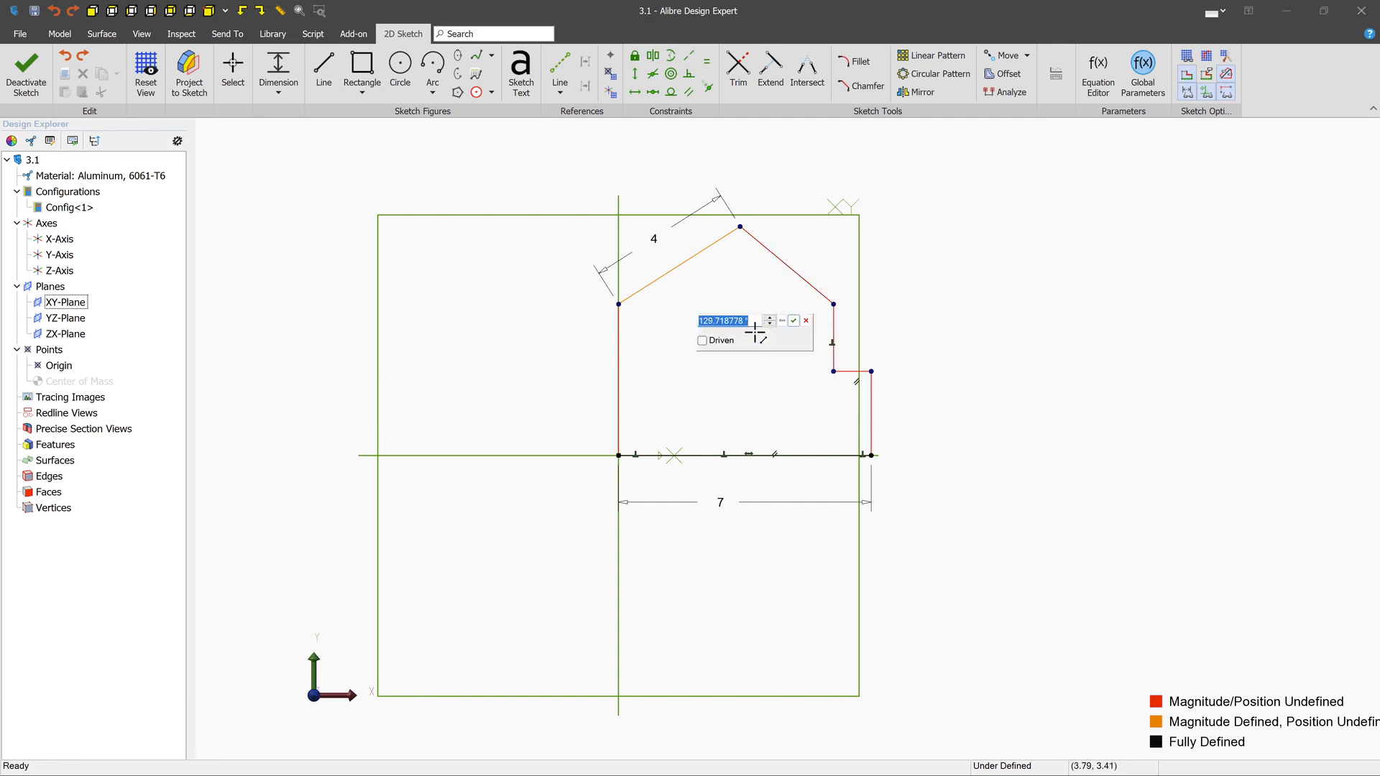
pyautogui.write('135')
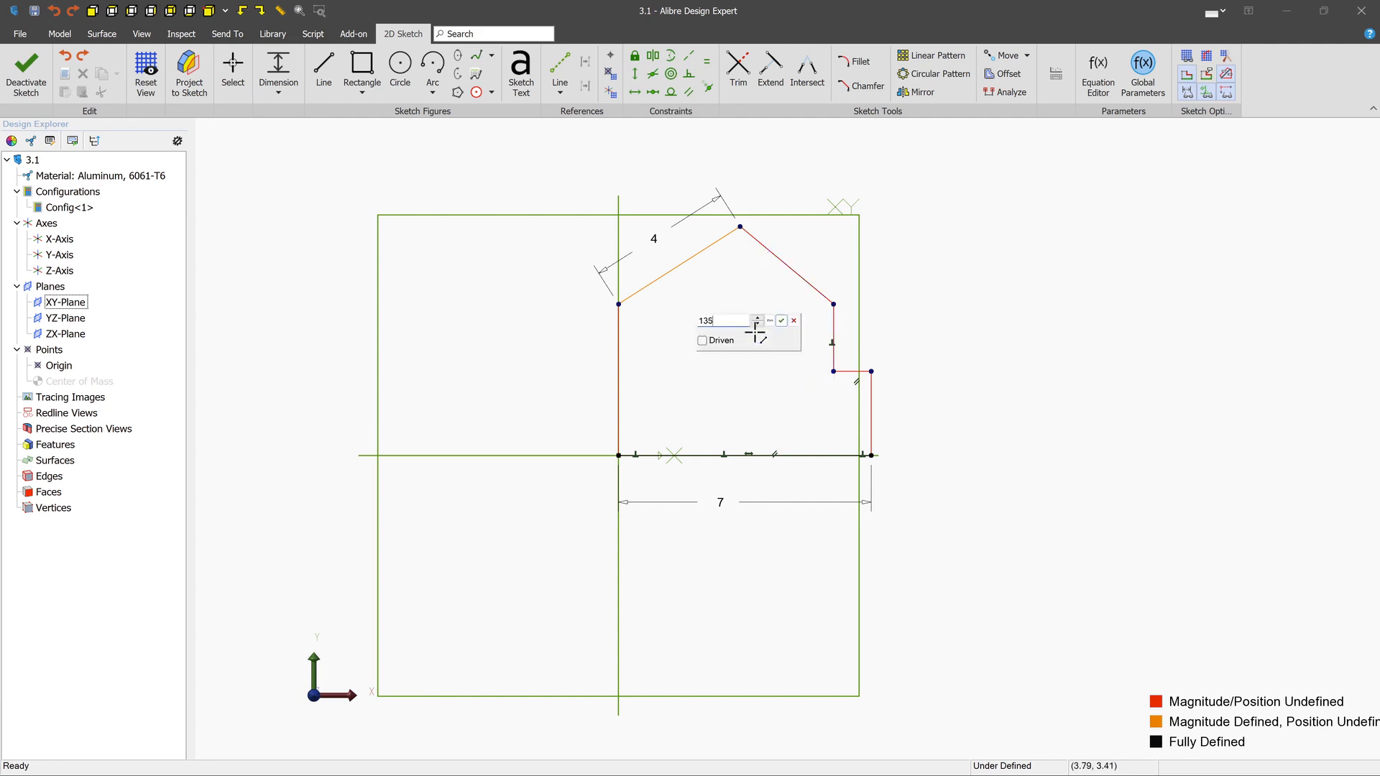
pyautogui.press('Return')
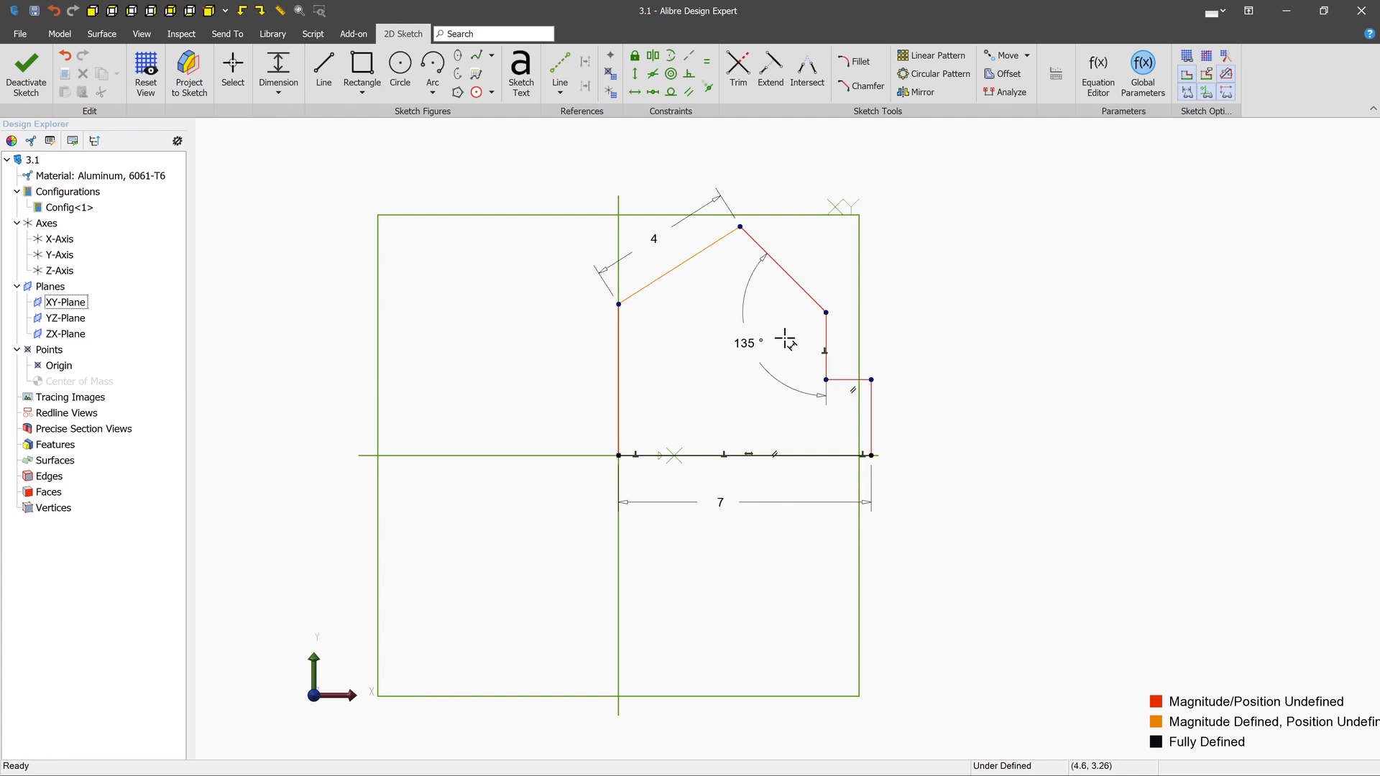
# - Delete the house-shaped profile and its dimensions so the sketch on the XY-Plane is empty
pyautogui.click(237, 74)
pyautogui.click(808, 295)
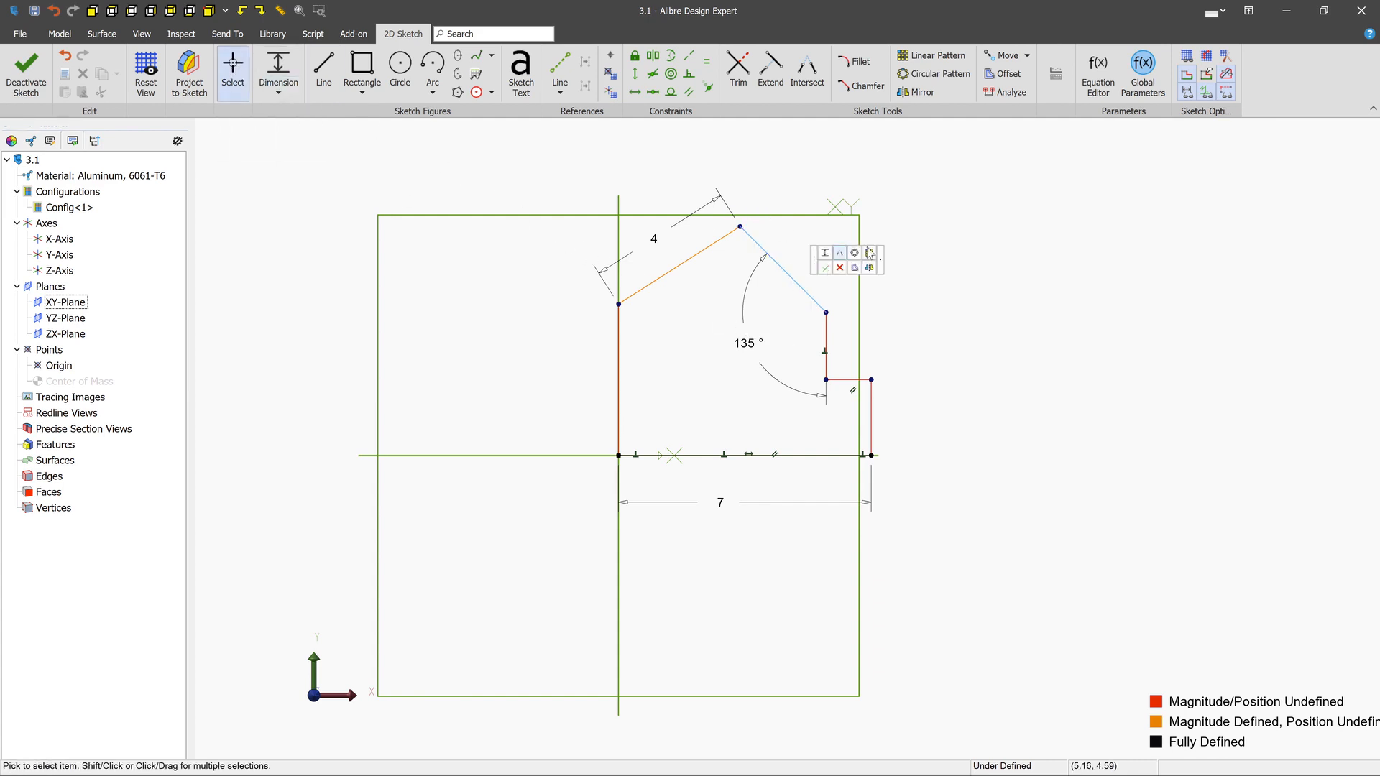
pyautogui.press('Delete')
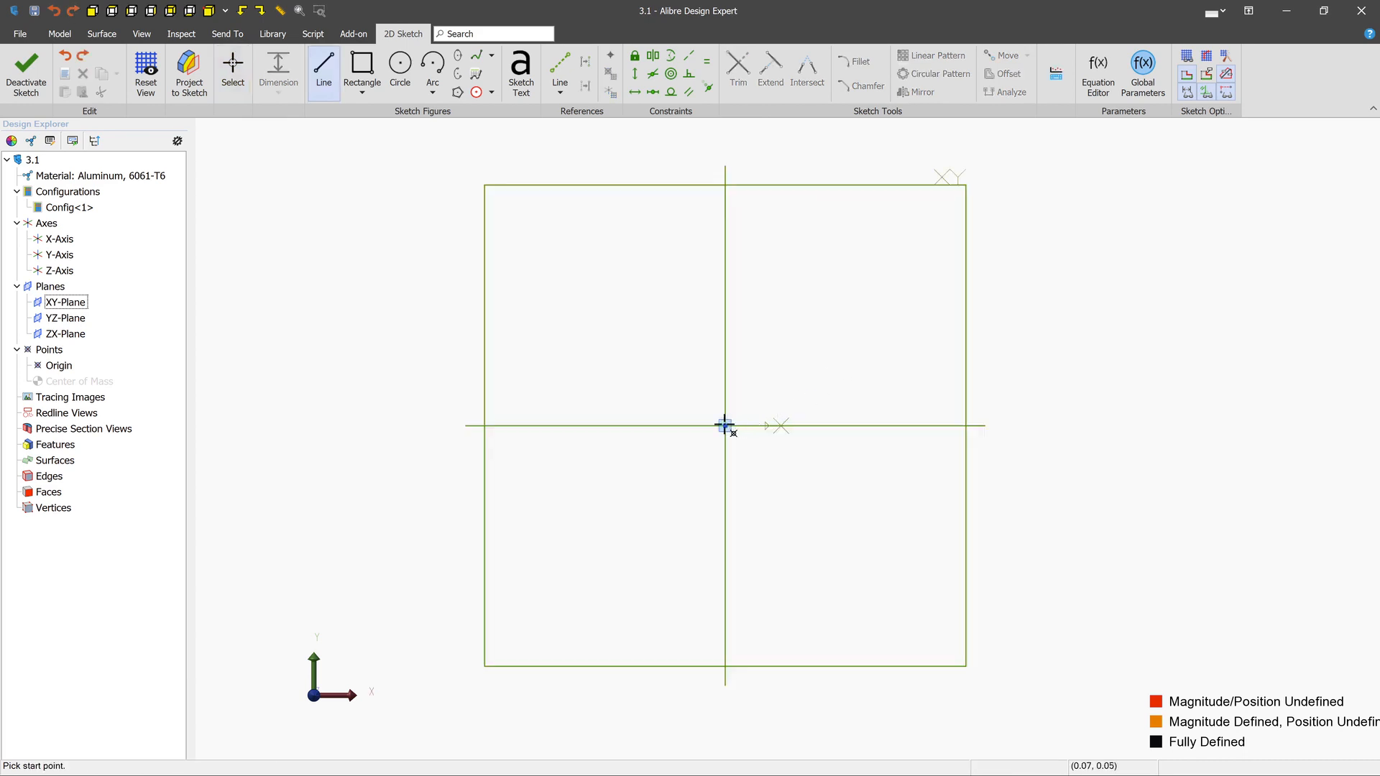
# - Draw a sloped line from the origin up to the right, continued by four connected lines forming an open loop, the last 3 cm long
pyautogui.click(725, 425)
pyautogui.doubleClick(914, 377)
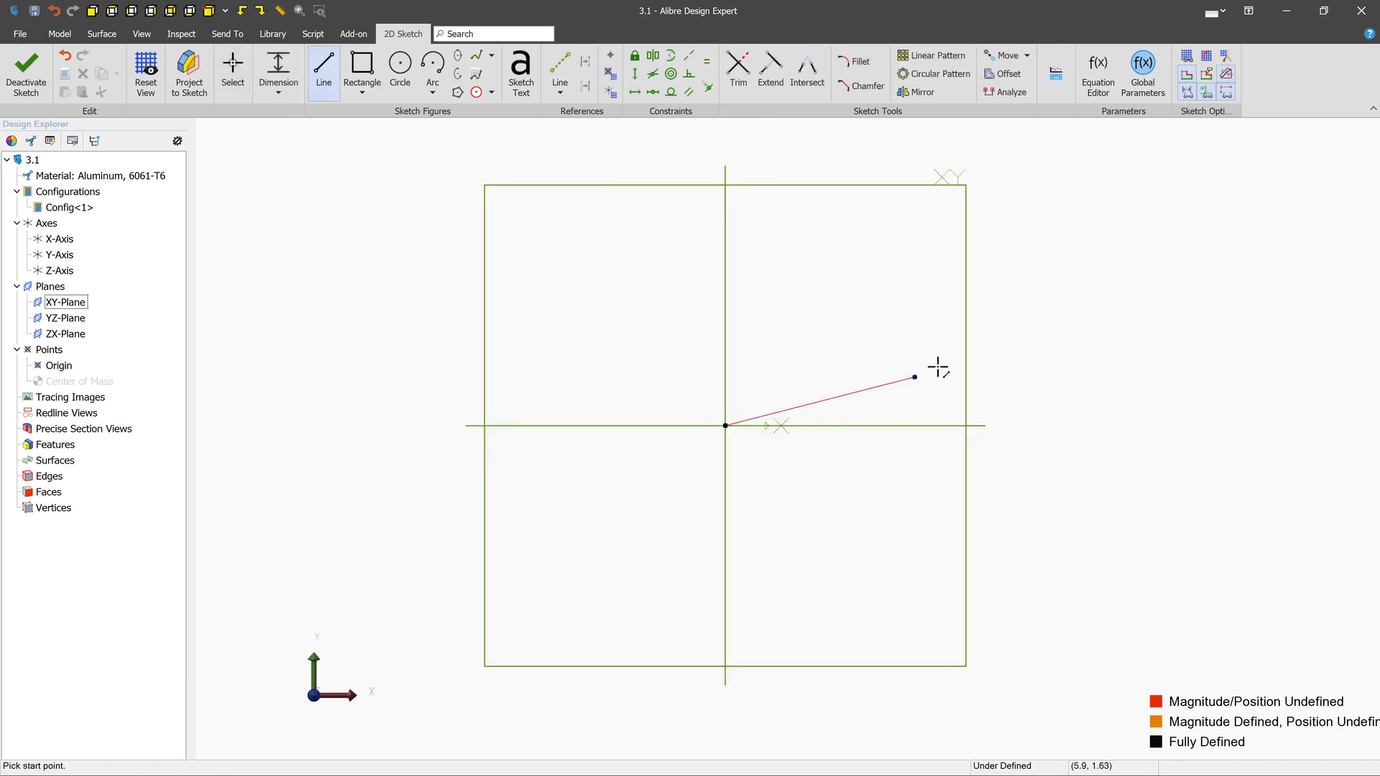
pyautogui.click(914, 377)
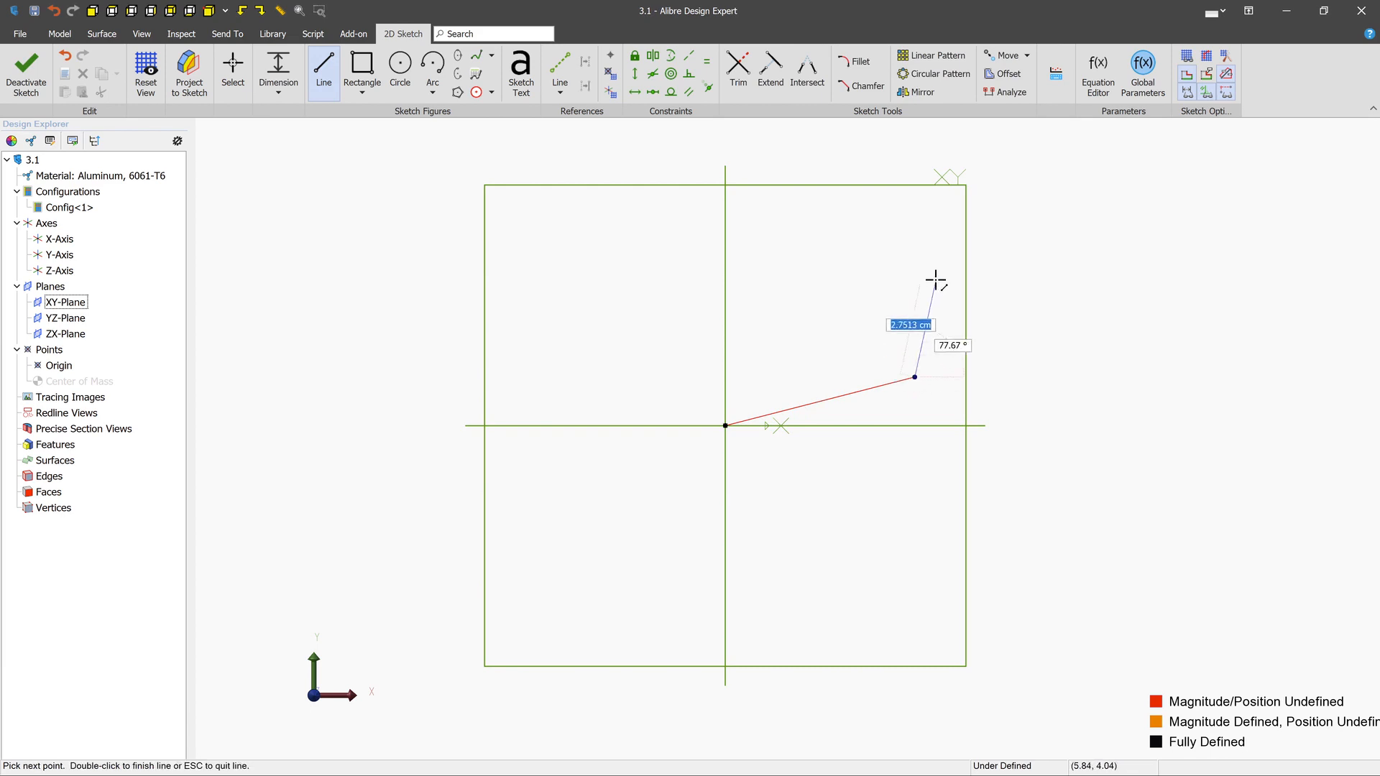
pyautogui.click(936, 280)
pyautogui.click(848, 253)
pyautogui.click(782, 319)
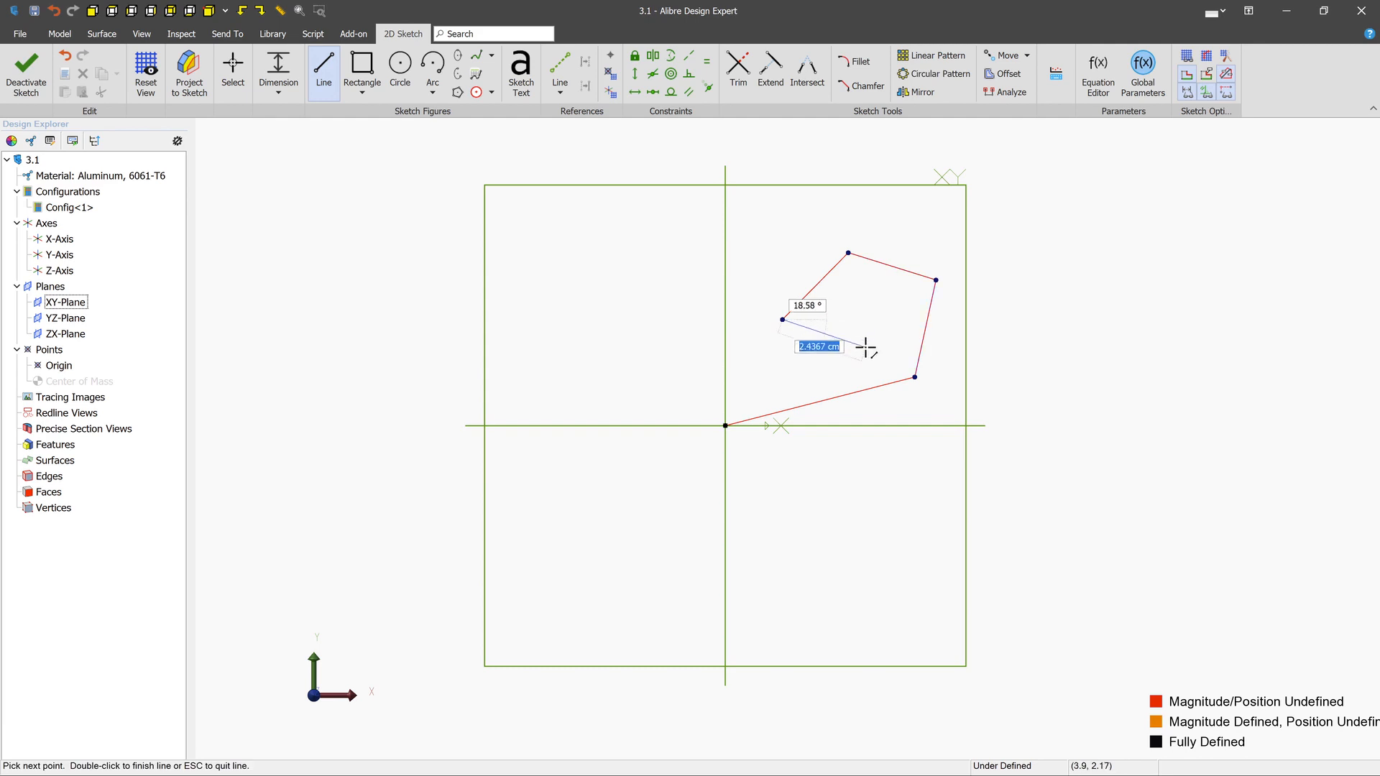
pyautogui.press('Return')
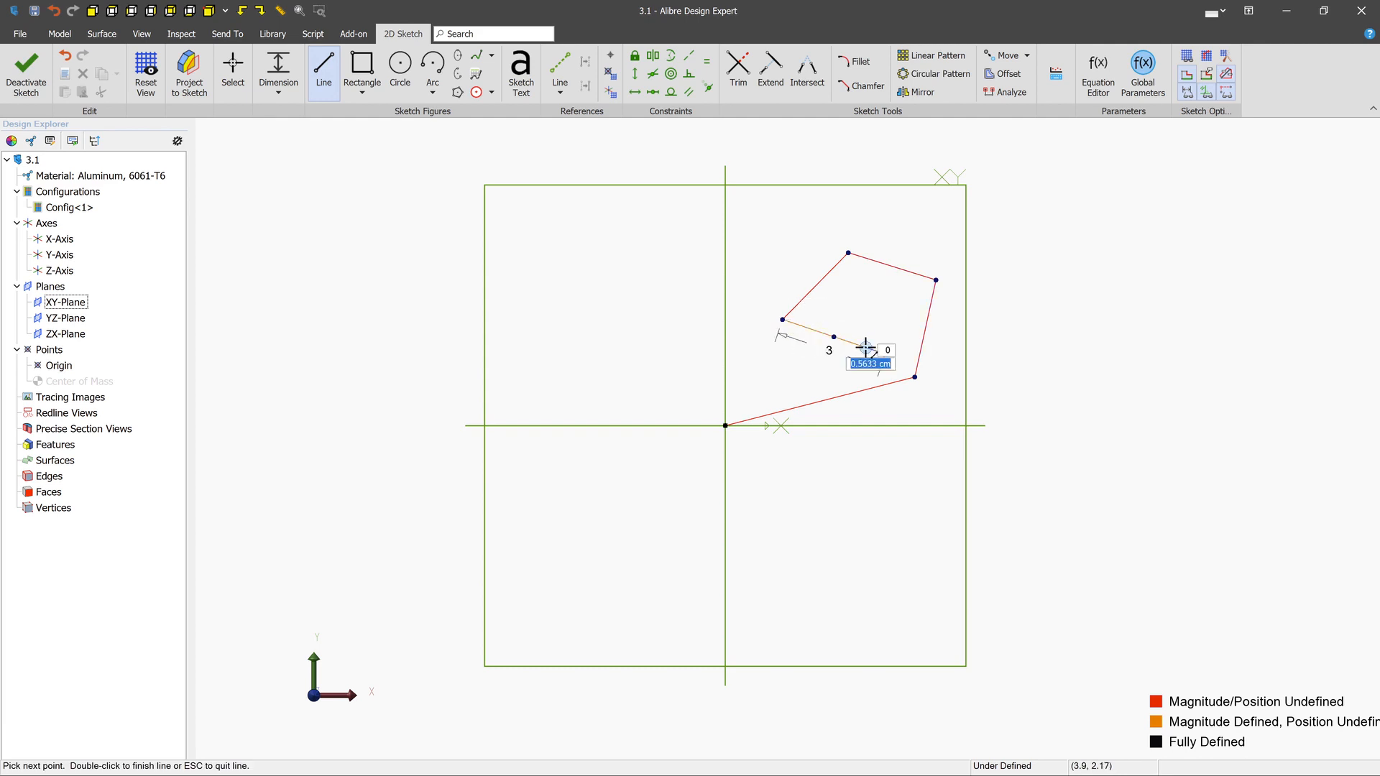
pyautogui.press('Escape')
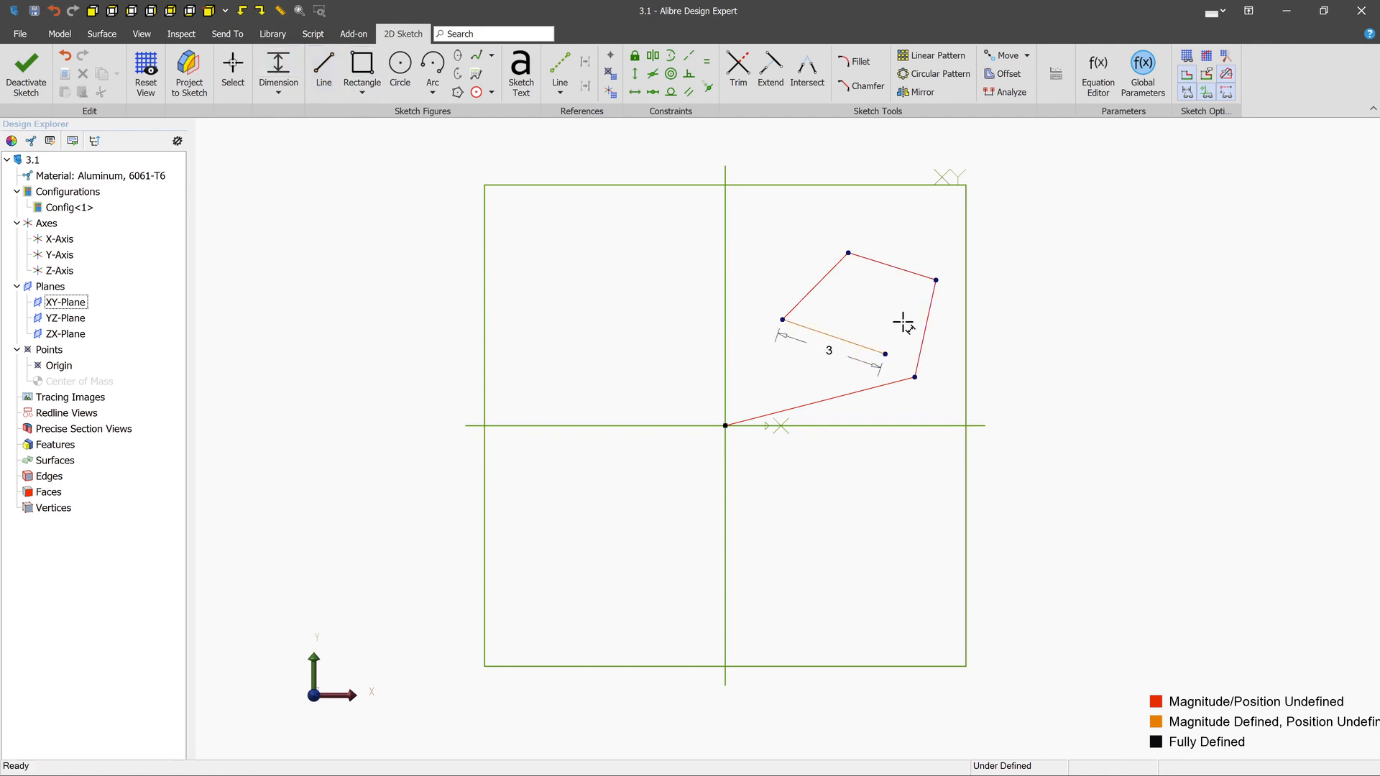
# - Dimension the angle between the 3 cm line and the sloped line joining it as 65°, and move the loop's upper-right corner slightly down
pyautogui.click(839, 340)
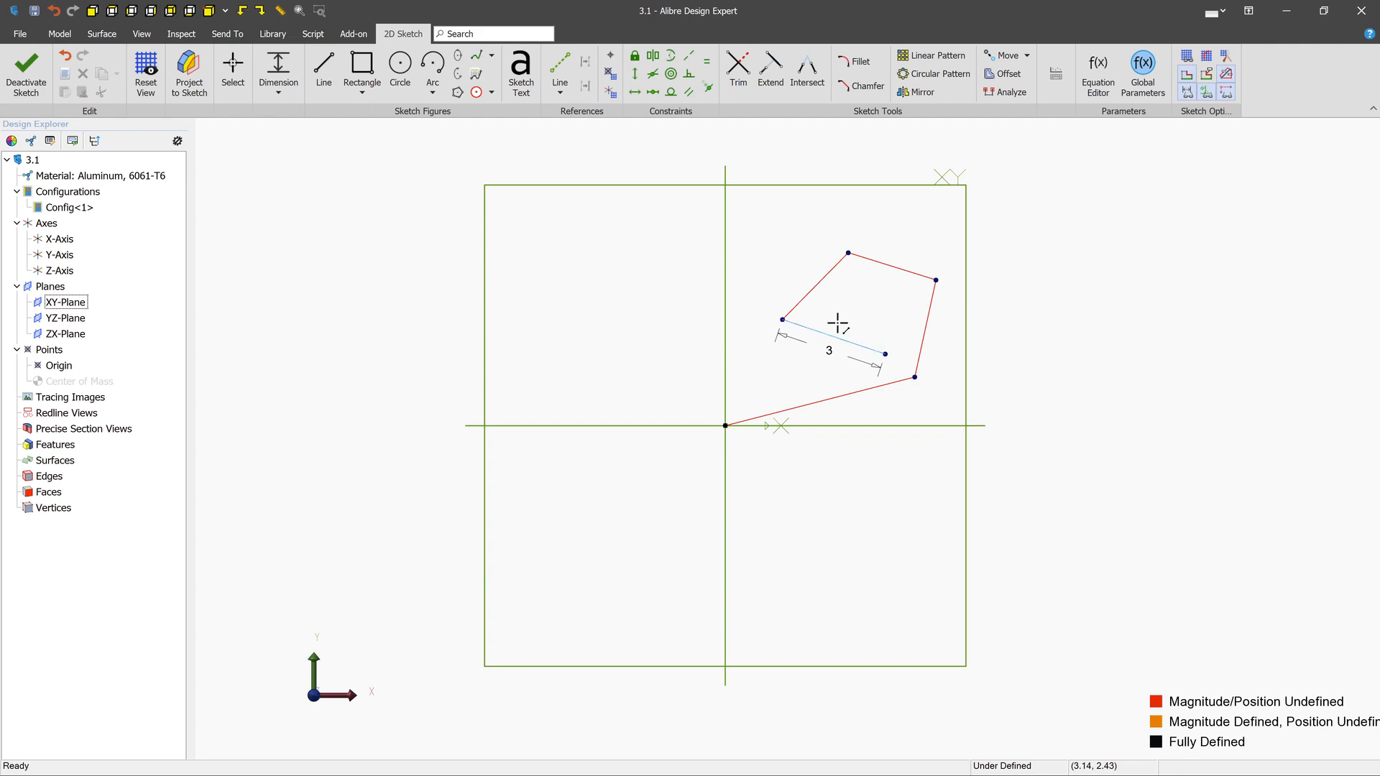
pyautogui.click(817, 286)
pyautogui.click(854, 297)
pyautogui.write('65')
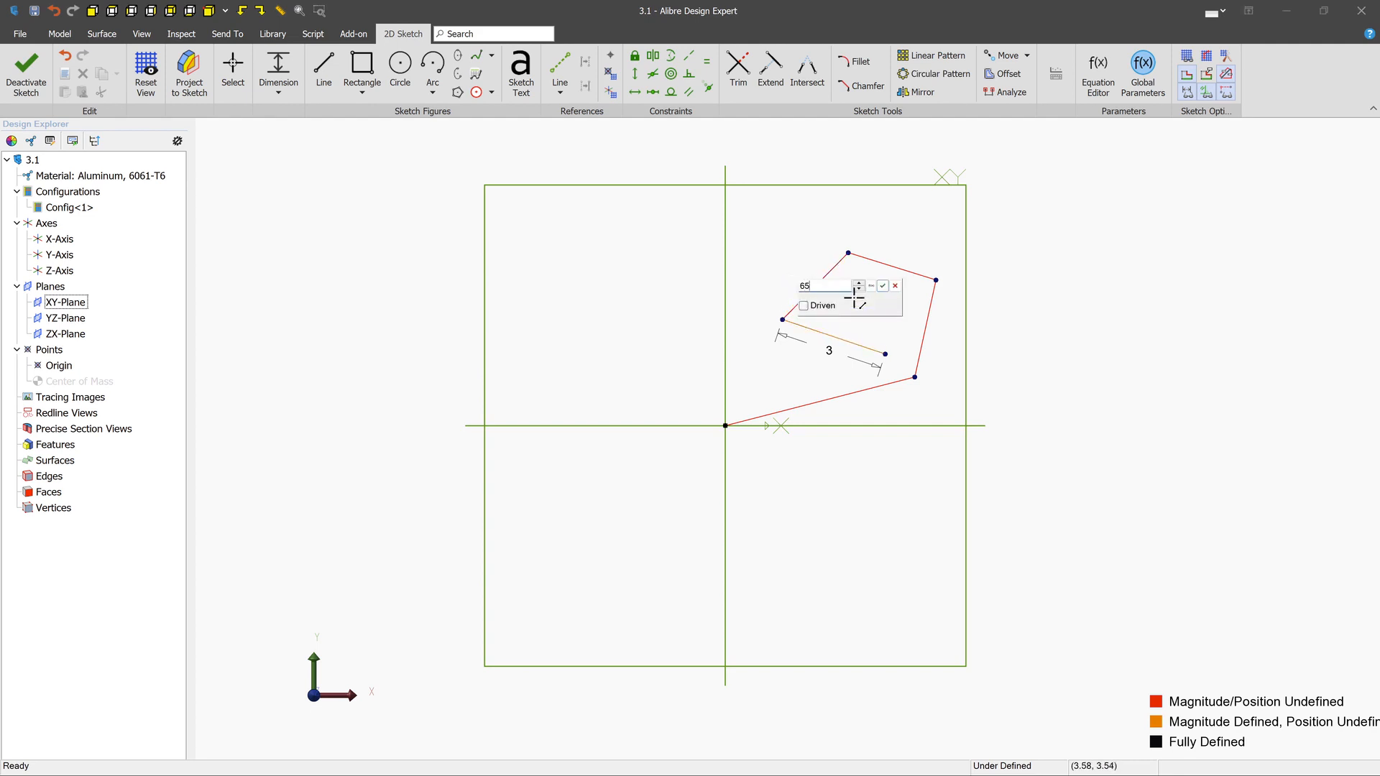
pyautogui.press('Return')
pyautogui.moveTo(936, 280)
pyautogui.mouseDown()
pyautogui.moveTo(979, 308)
pyautogui.moveTo(933, 303)
pyautogui.moveTo(946, 292)
pyautogui.mouseUp()
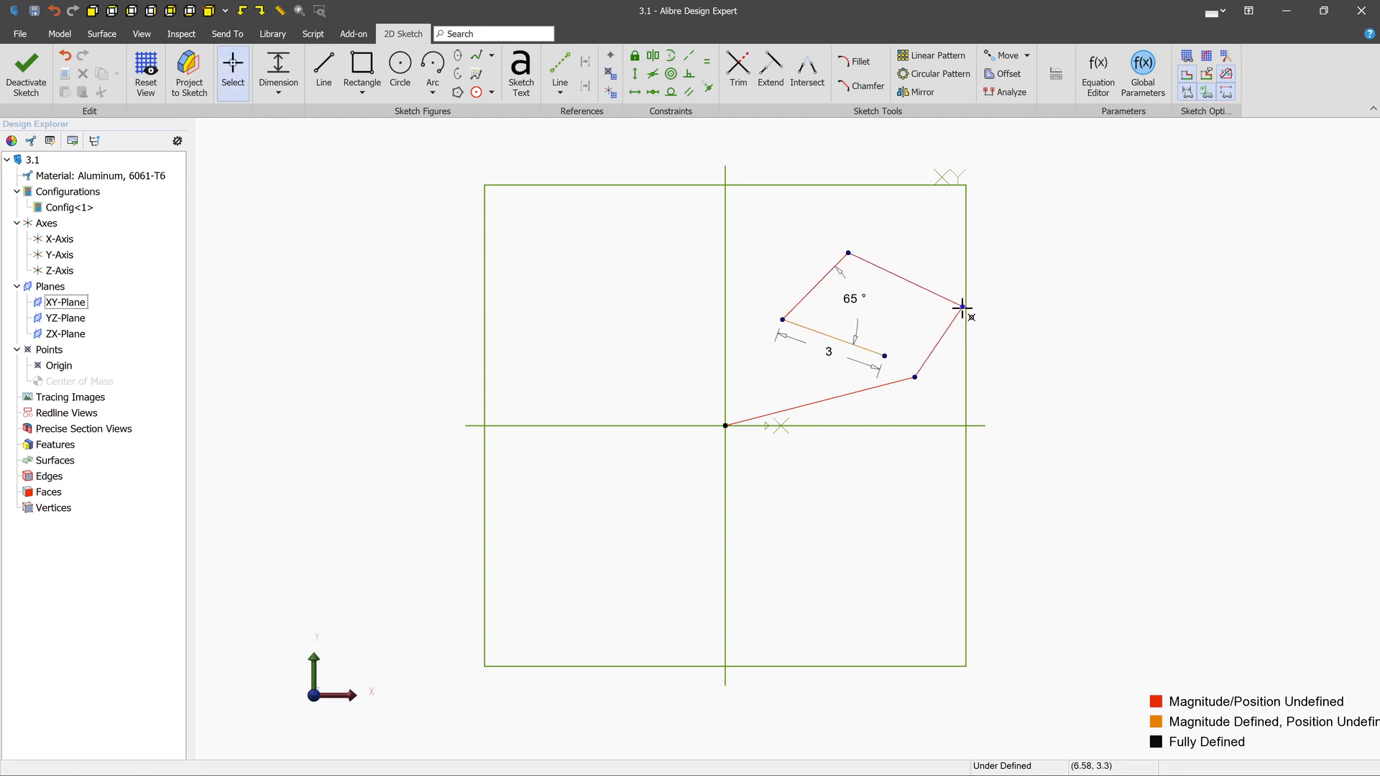
# - Draw a separate line about 2.8 cm long just above the loop's top edge with an inferred parallel constraint, and delete it
pyautogui.press('l')
pyautogui.click(848, 253)
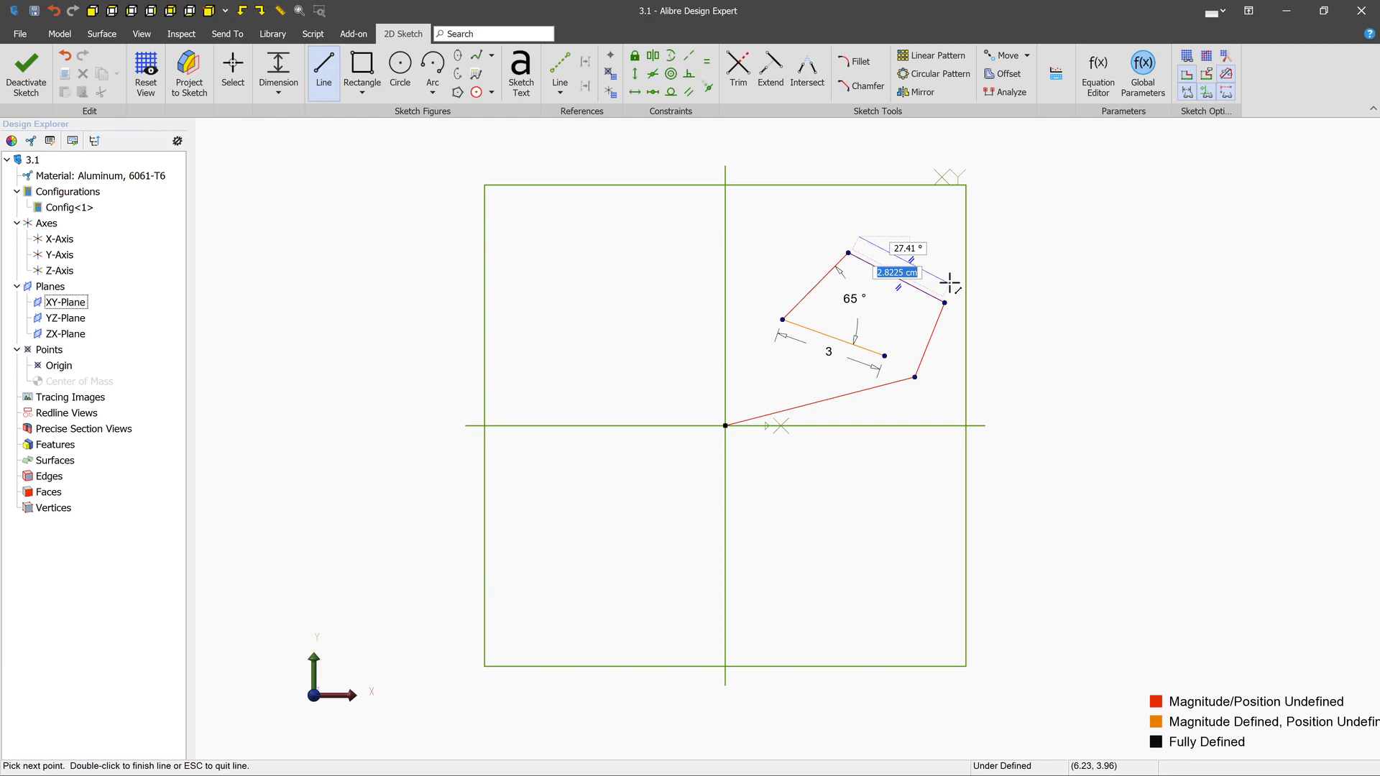
pyautogui.doubleClick(949, 284)
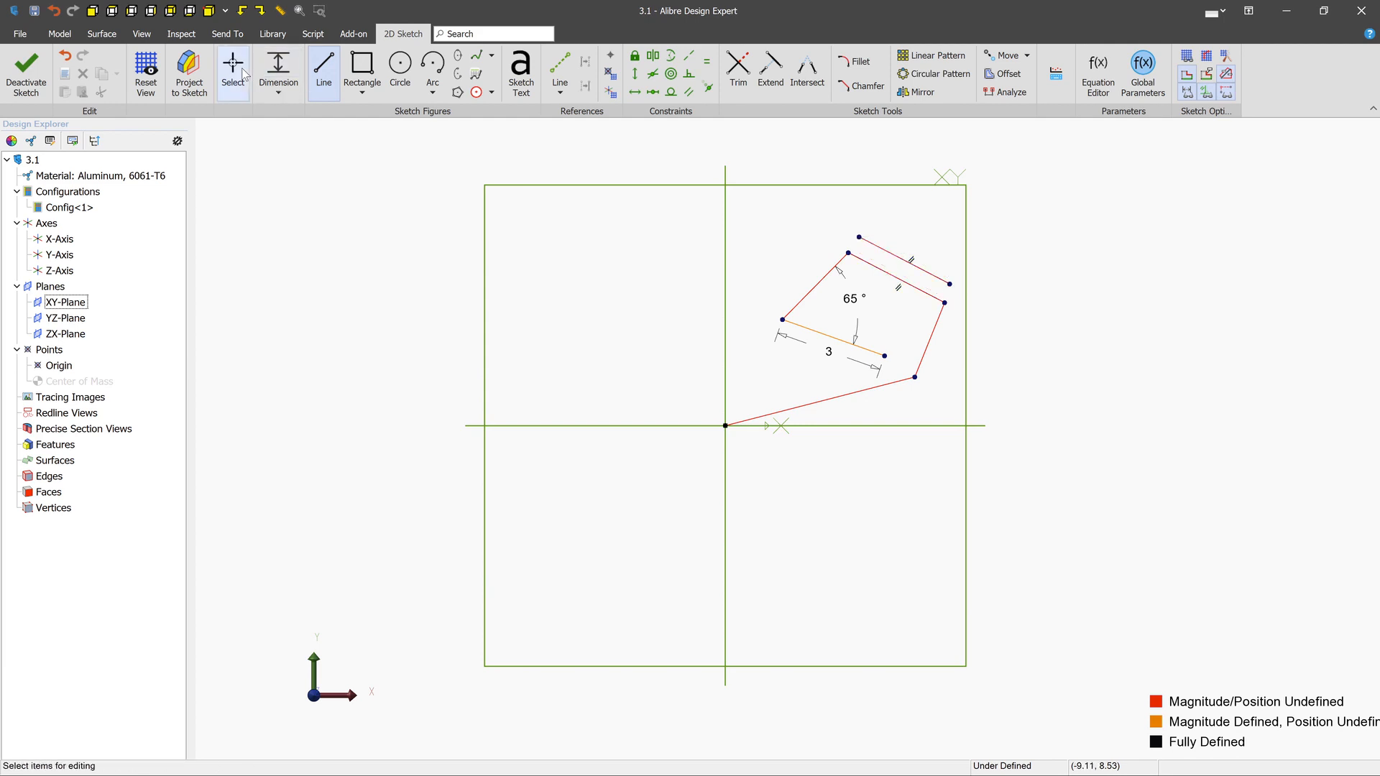
pyautogui.press('Escape')
pyautogui.click(920, 272)
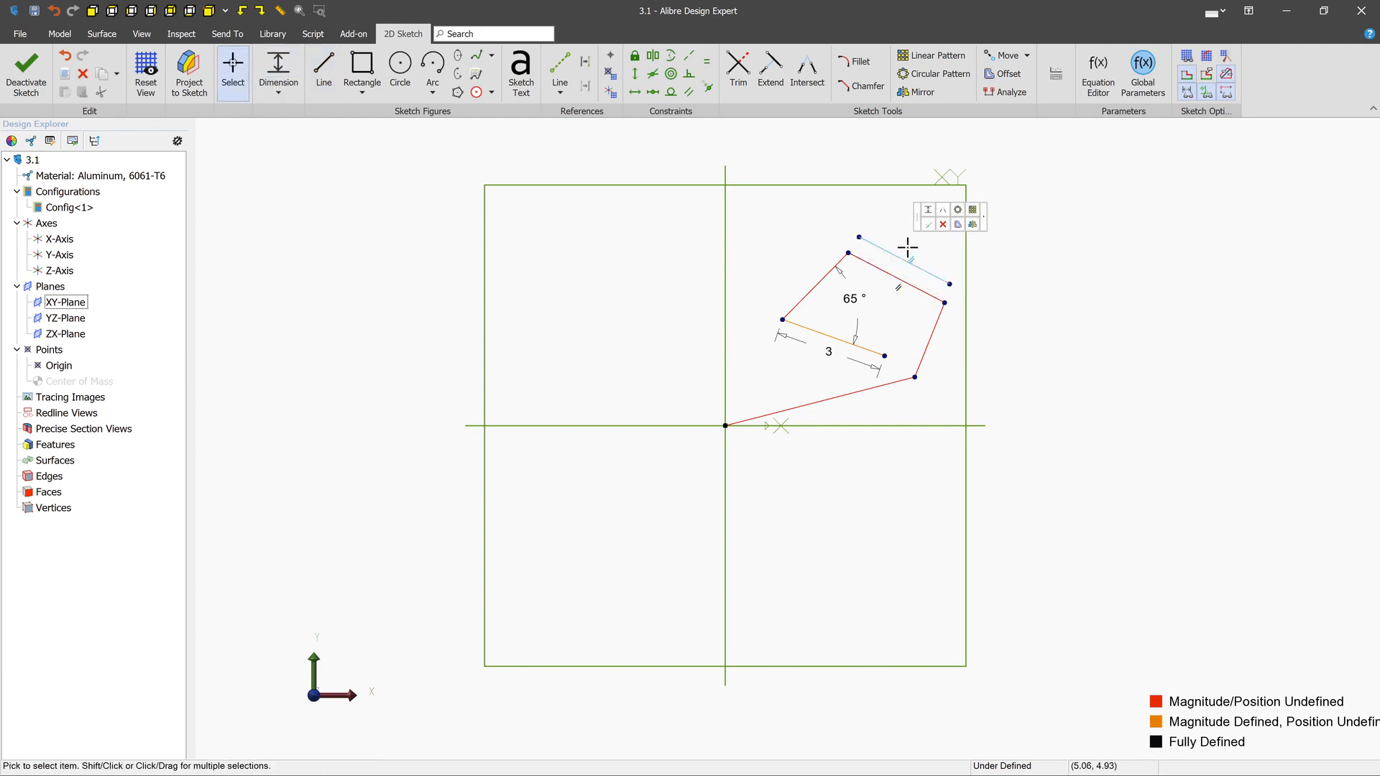
pyautogui.press('Delete')
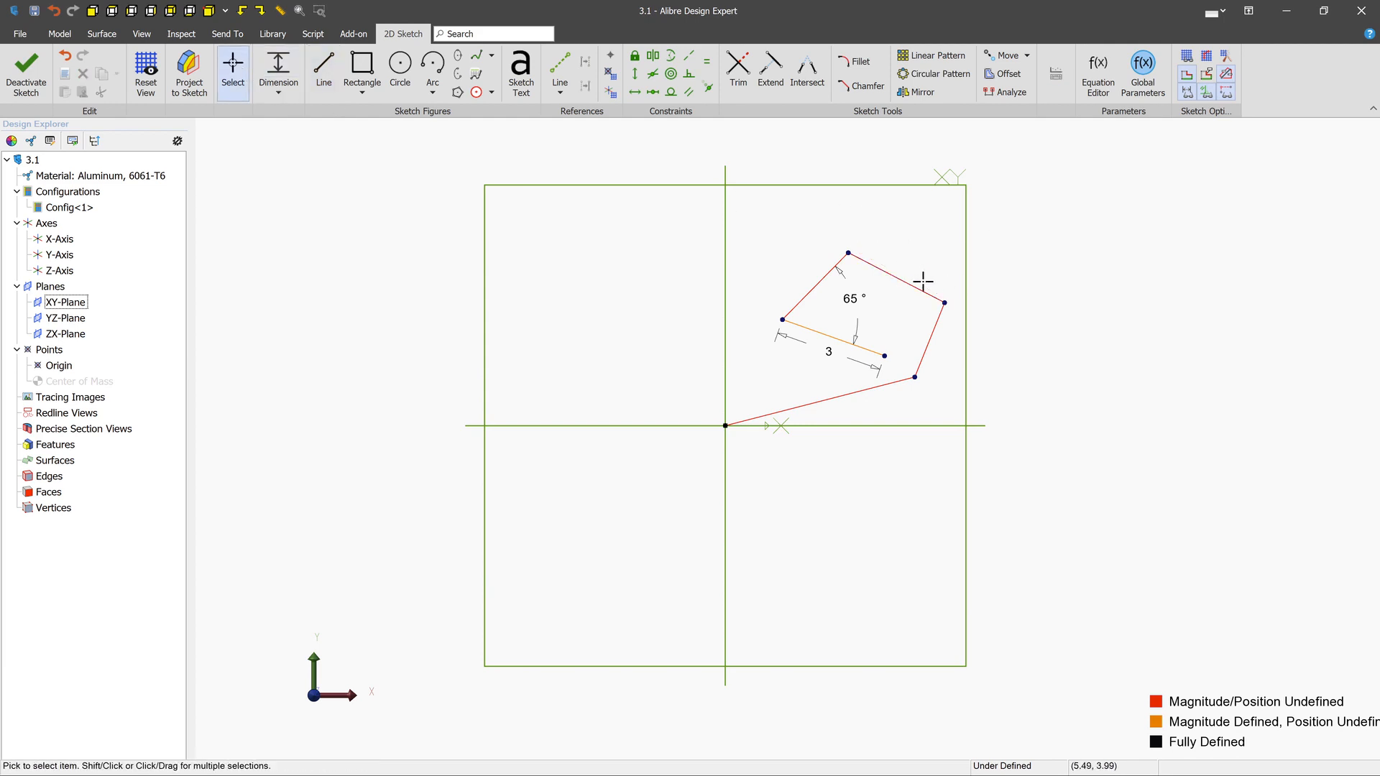